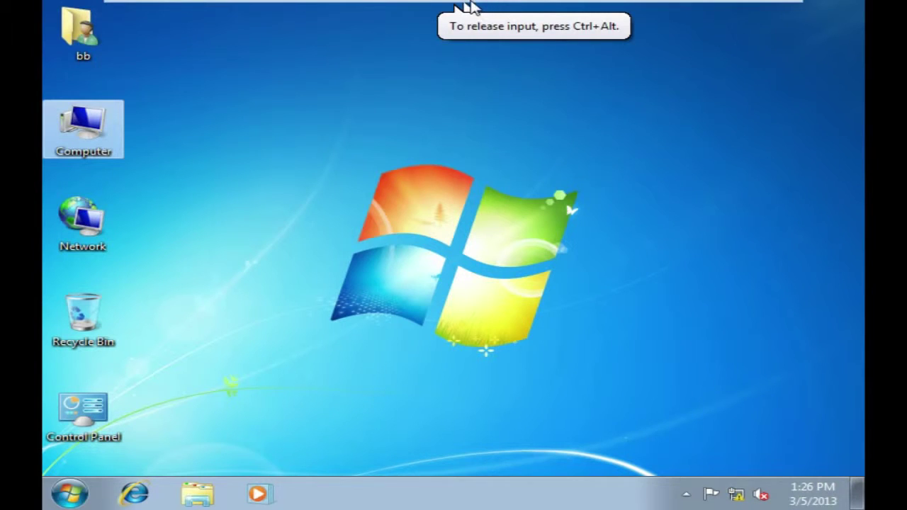
# - Switch to the Windows Server 2008 virtual machine and unlock the Administrator session with the account password
pyautogui.click(301, 19)
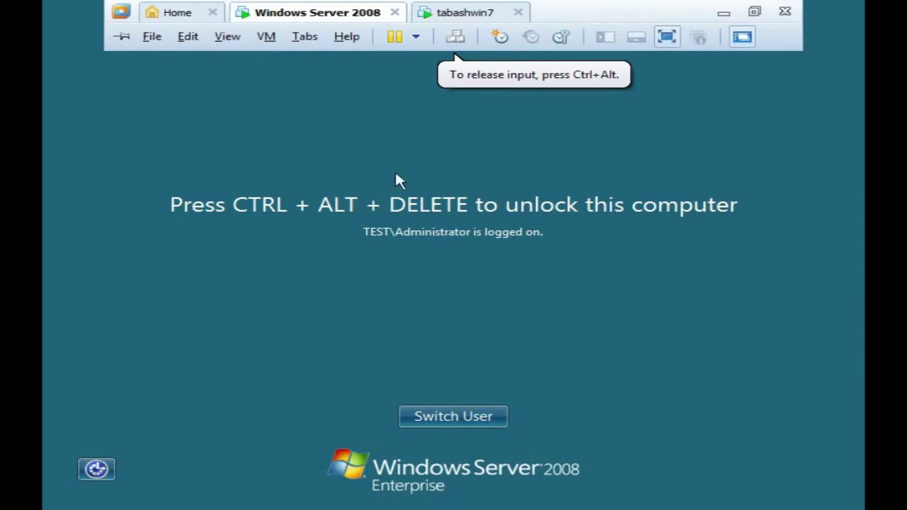
pyautogui.hotkey('ctrl', 'alt', 'Delete')
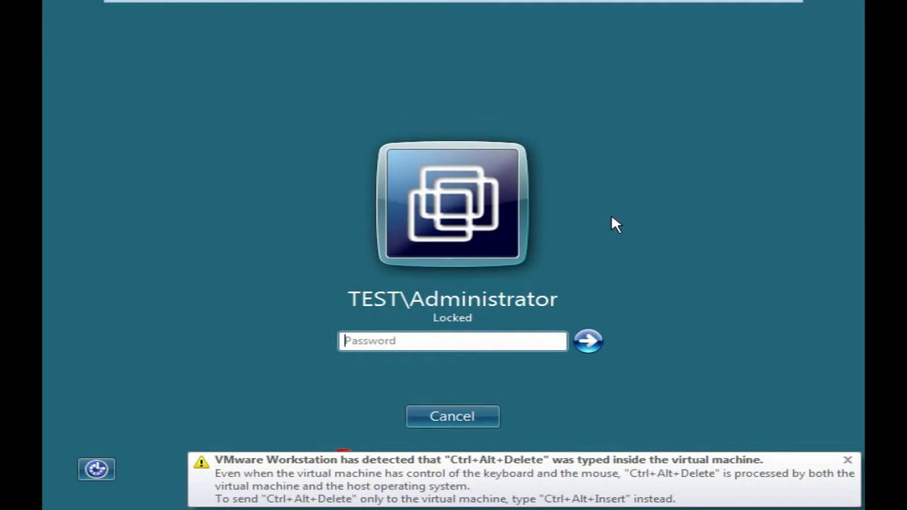
pyautogui.write('P')
pyautogui.press('Return')
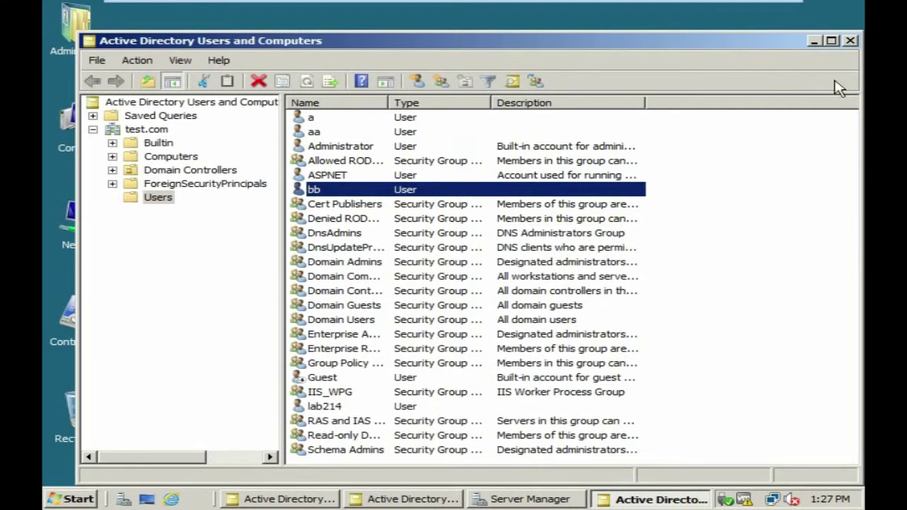
# - Close the Active Directory Users and Computers window and open Server Manager
pyautogui.moveTo(782, 43); pyautogui.dragTo(705, 62)
pyautogui.click(774, 60)
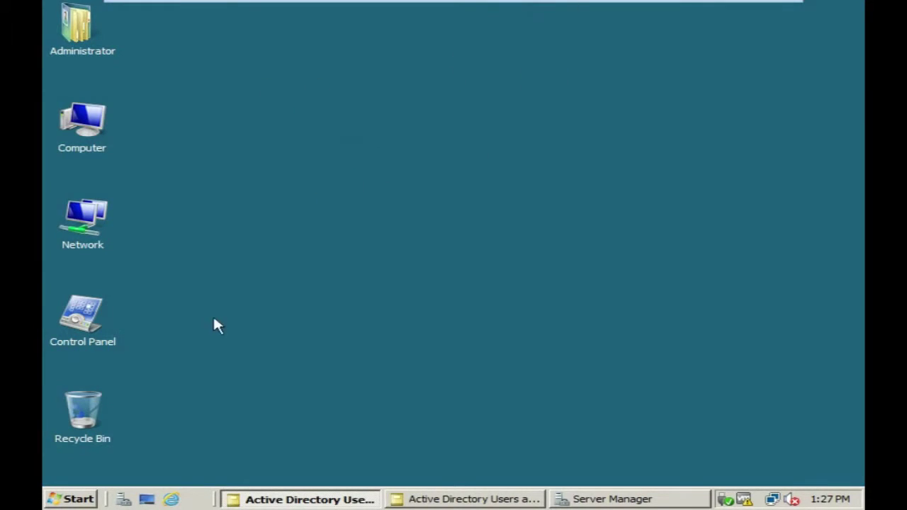
pyautogui.click(67, 498)
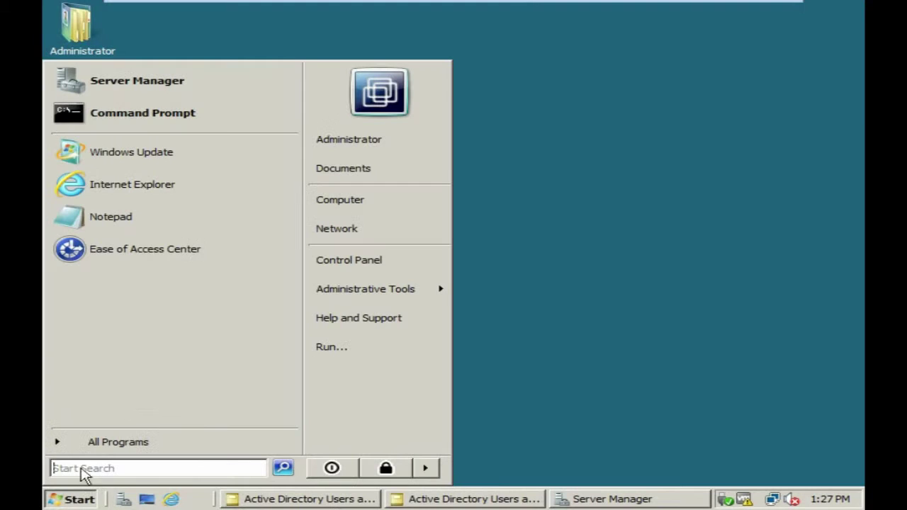
pyautogui.click(168, 85)
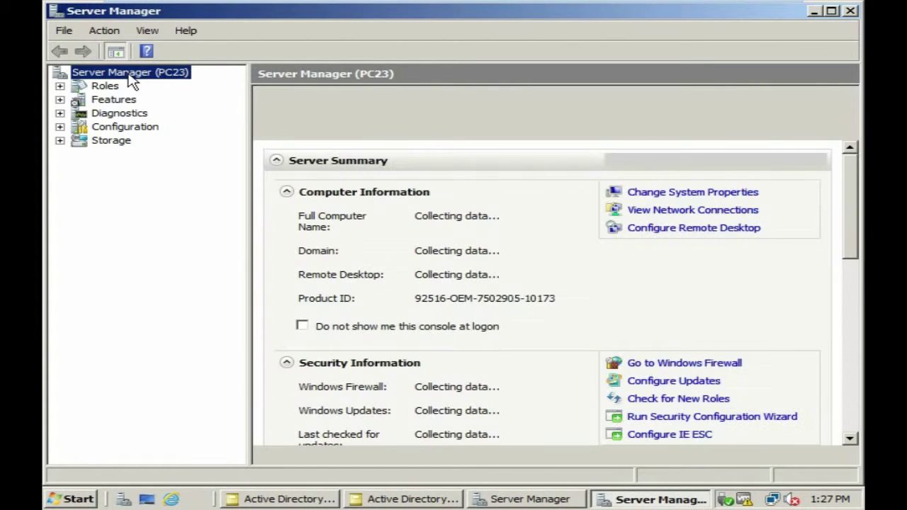
# - Start adding a role from the Roles section of Server Manager and choose DHCP Server as the role to install
pyautogui.click(104, 87)
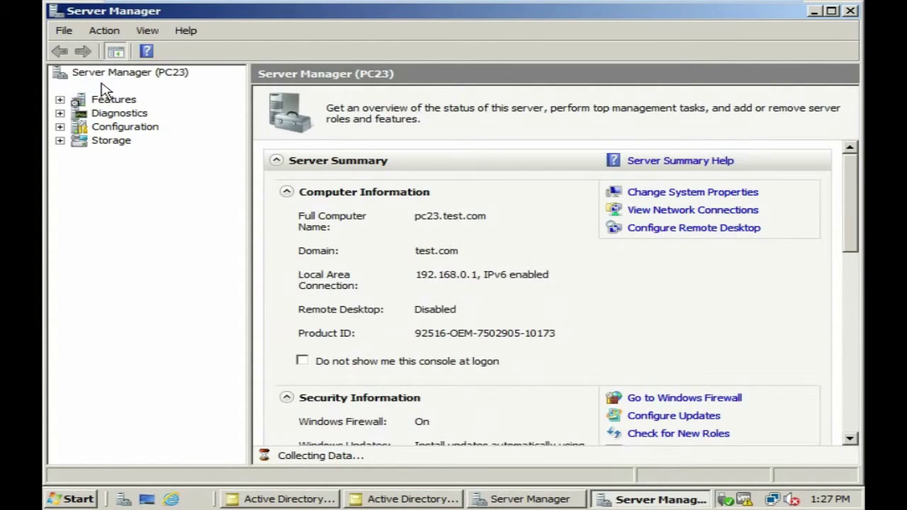
pyautogui.click(104, 87)
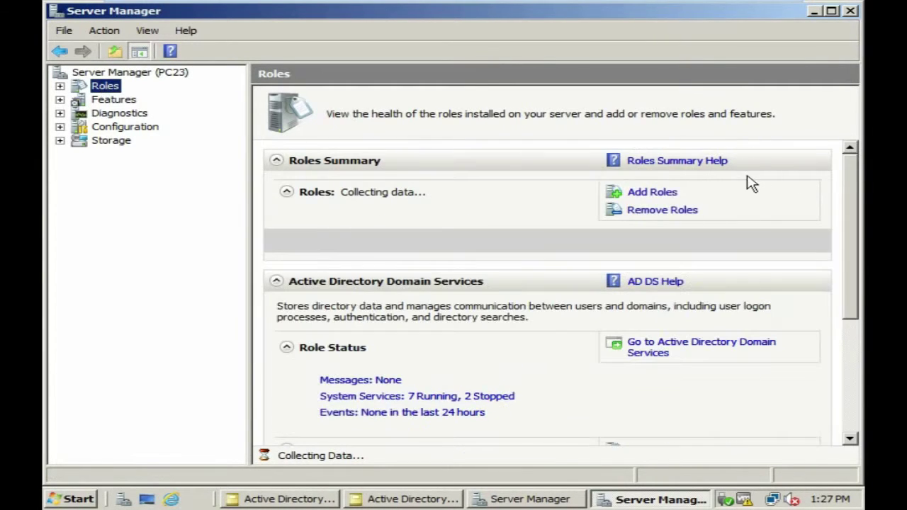
pyautogui.click(659, 197)
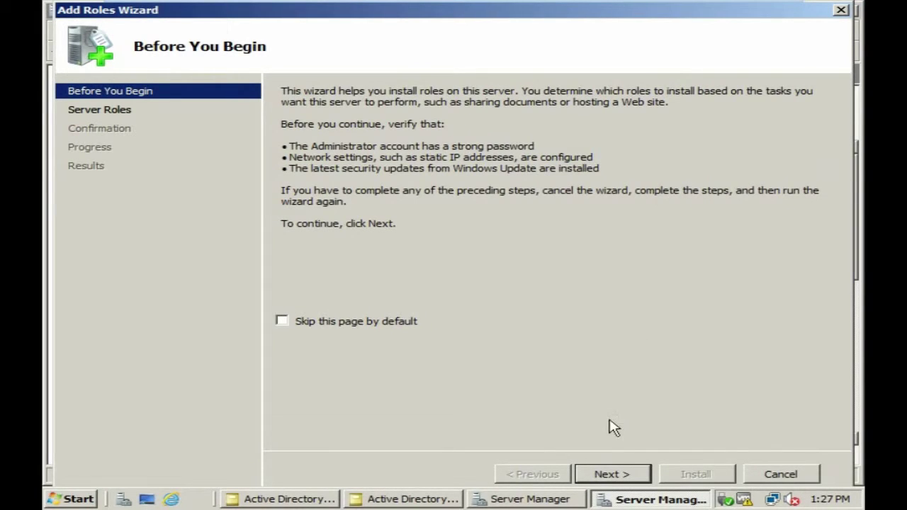
pyautogui.click(614, 474)
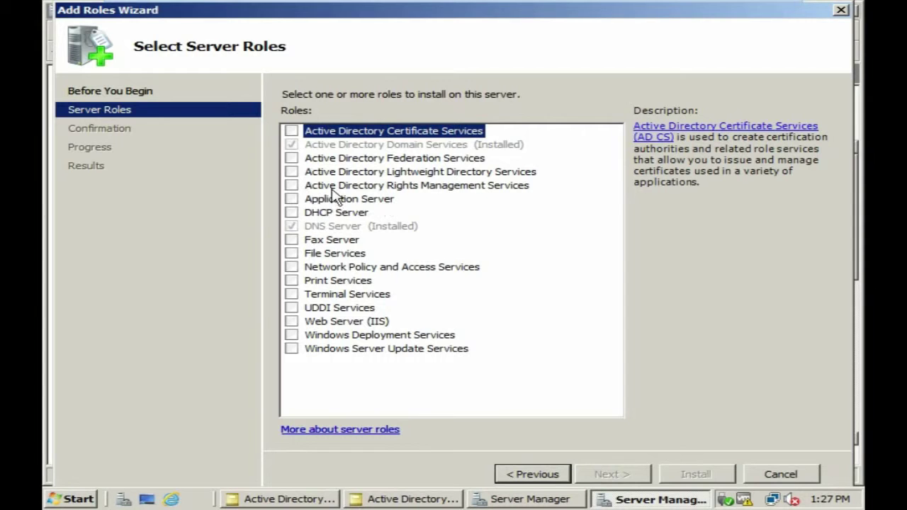
pyautogui.click(291, 214)
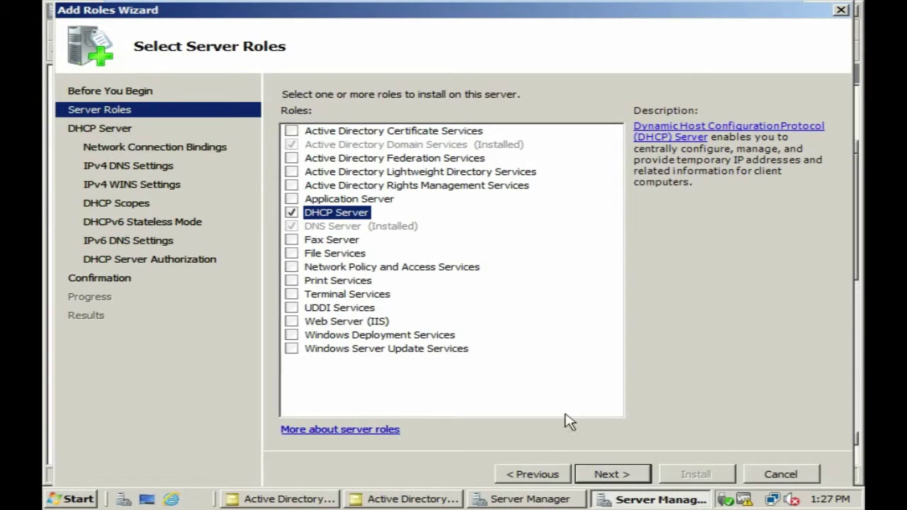
pyautogui.click(612, 476)
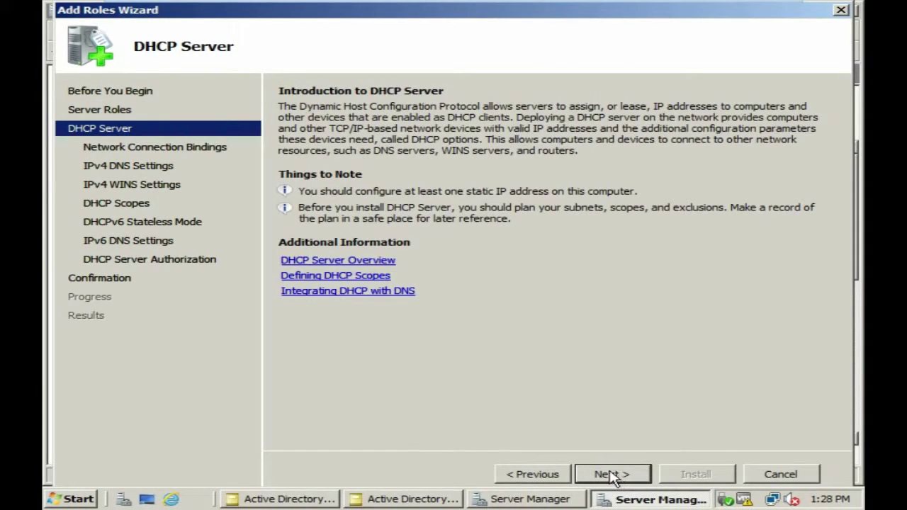
# - Accept the 192.168.0.1 network binding, the test.com IPv4 DNS settings and the option that WINS is not required
pyautogui.click(614, 475)
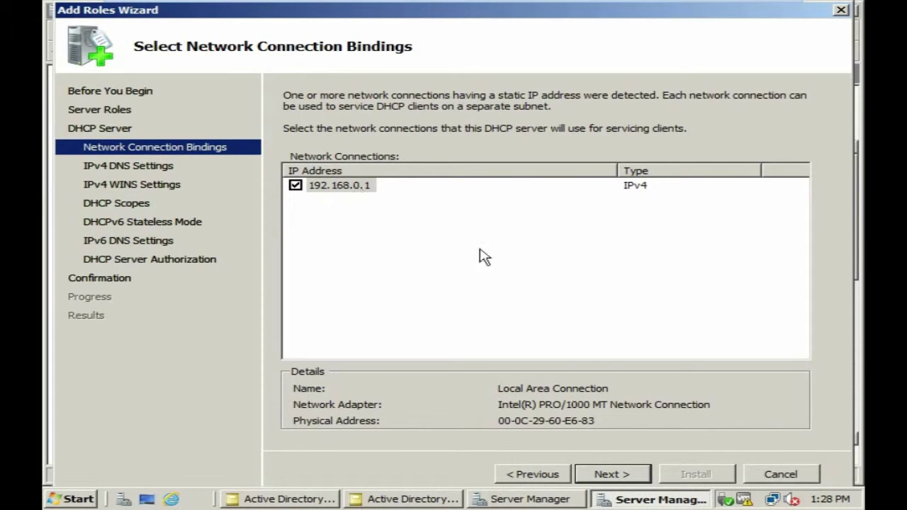
pyautogui.click(610, 480)
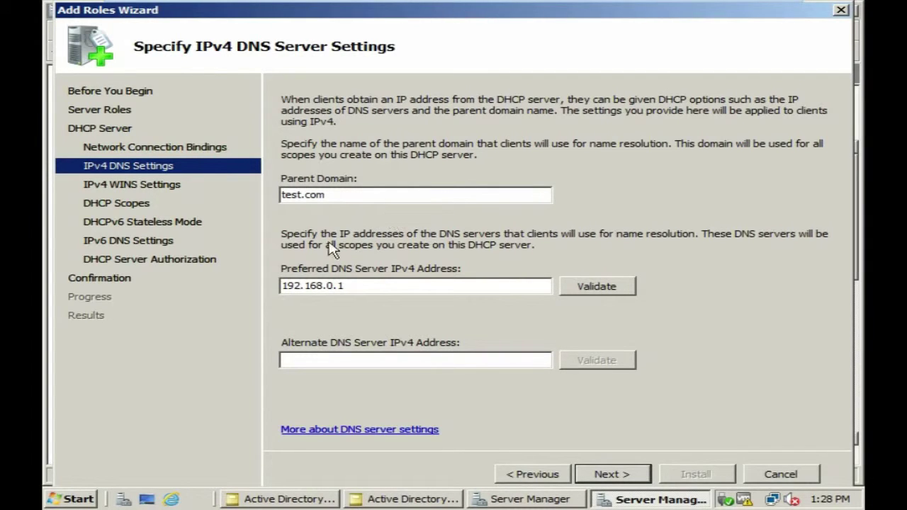
pyautogui.click(610, 476)
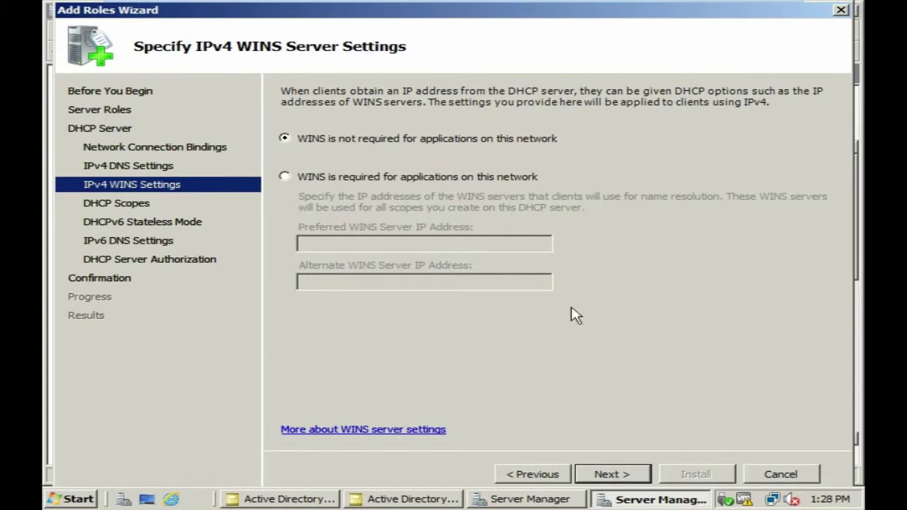
pyautogui.click(612, 476)
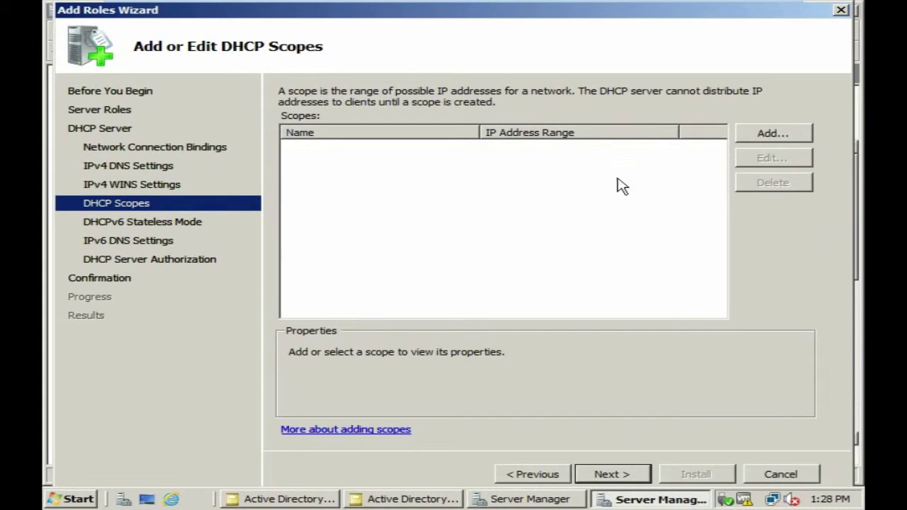
# - Add a Wired DHCP scope named scope1 with range 192.168.0.2 to 192.168.0.8 and subnet mask 255.255.255.0
pyautogui.click(774, 136)
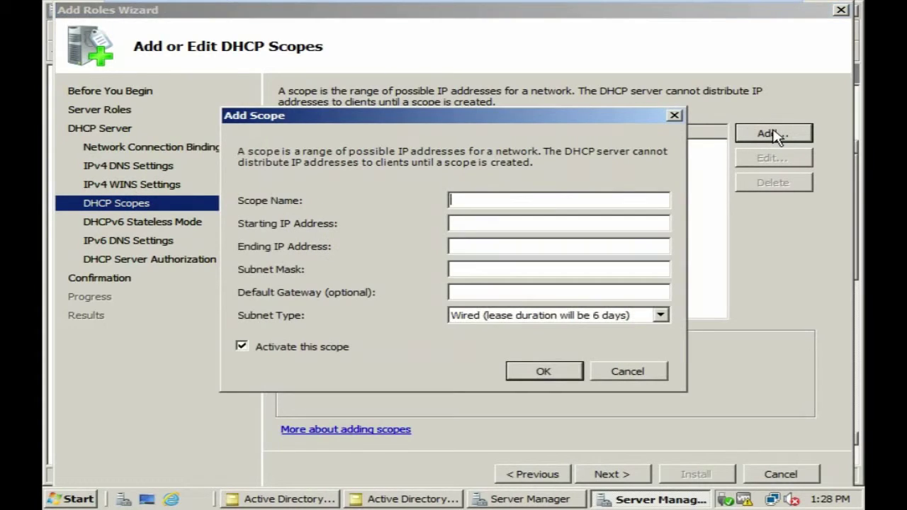
pyautogui.write('sc')
pyautogui.press('BackSpace')
pyautogui.write('cope1')
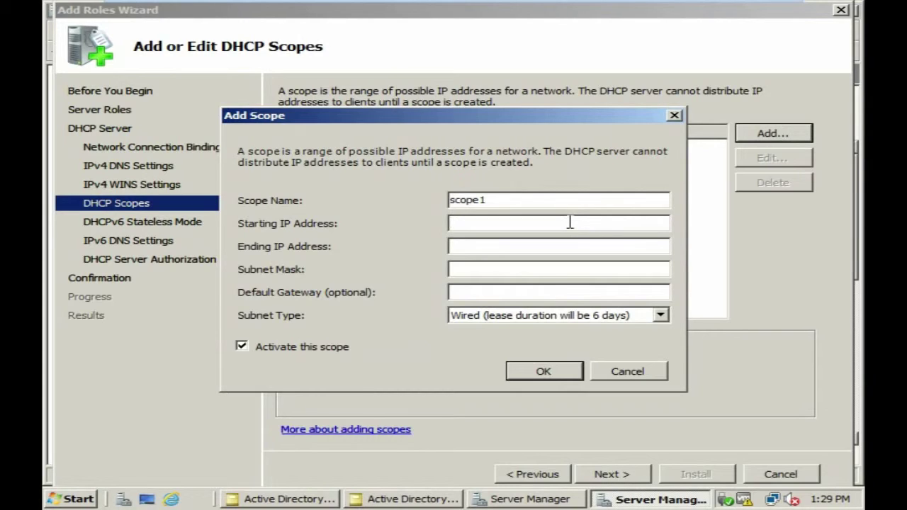
pyautogui.write('92.168.0.2')
pyautogui.click(499, 247)
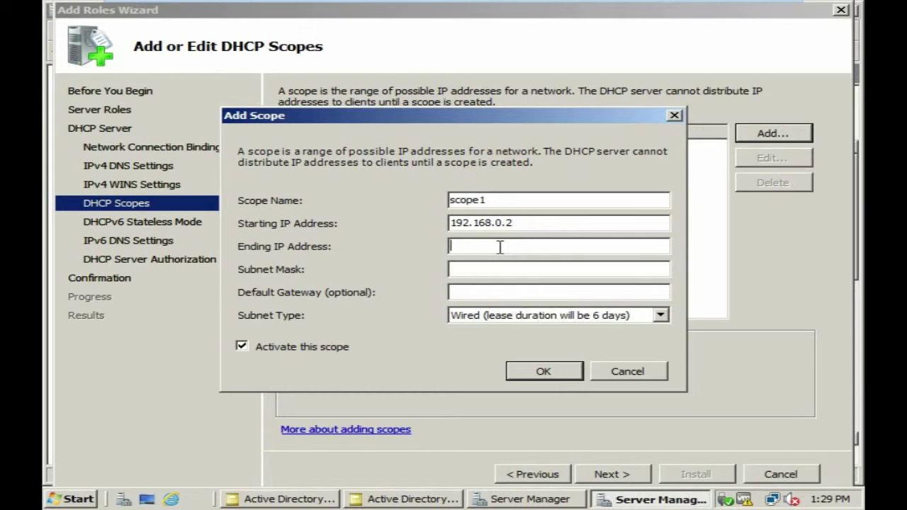
pyautogui.write('192.168.0.8')
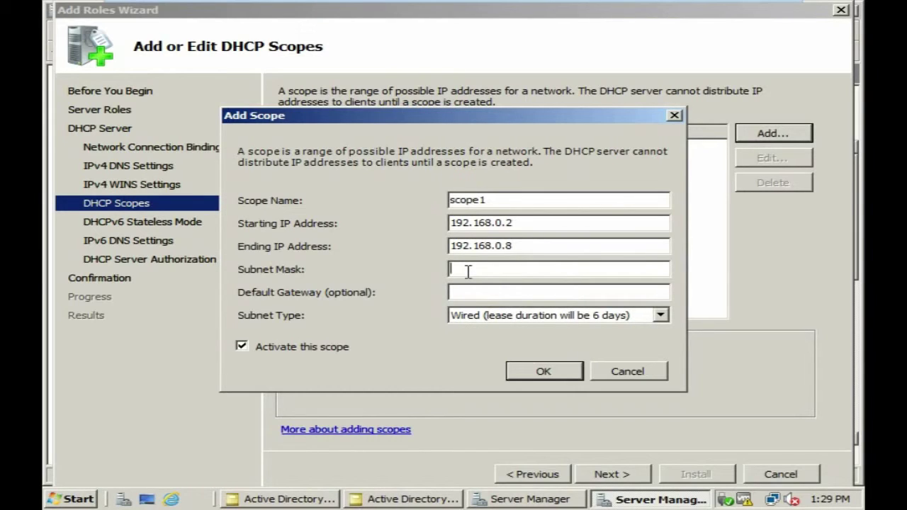
pyautogui.write('255.255.255.0')
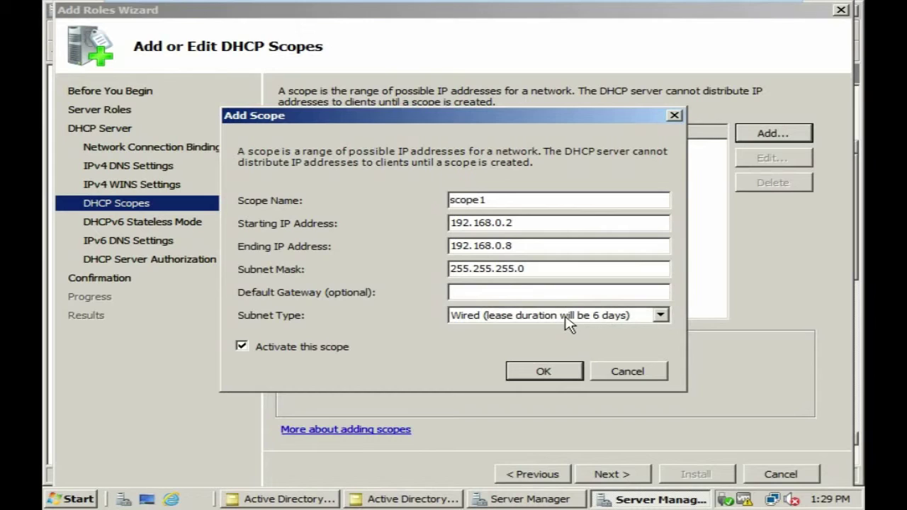
pyautogui.click(659, 319)
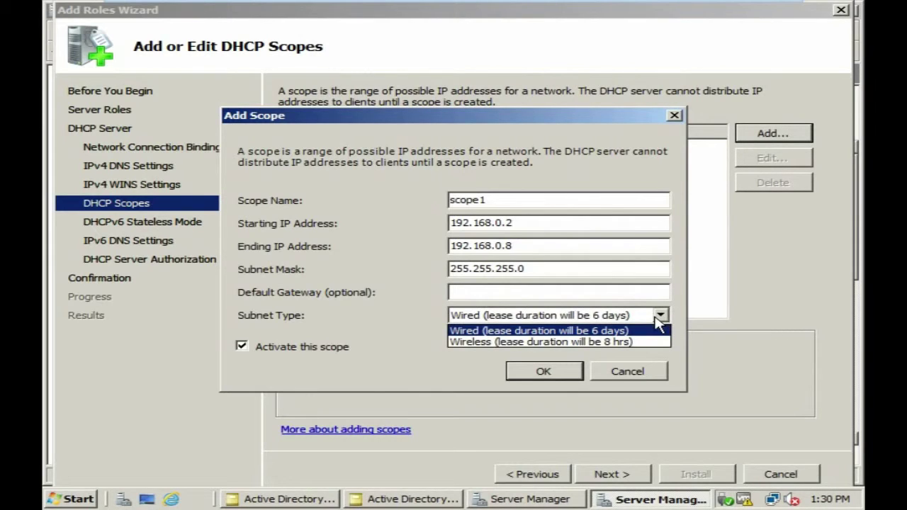
pyautogui.click(472, 332)
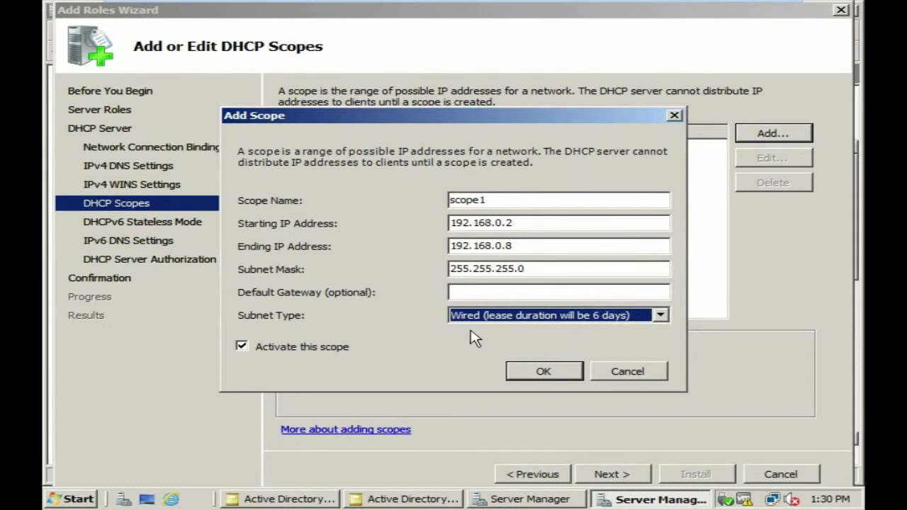
pyautogui.click(544, 372)
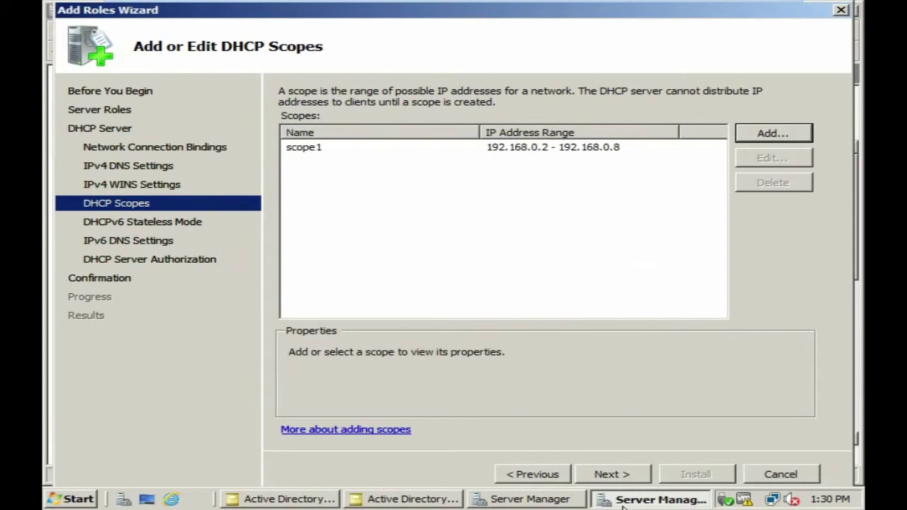
# - Accept enabled DHCPv6 stateless mode and clear the parent domain and preferred DNS server address in the IPv6 DNS settings
pyautogui.click(618, 480)
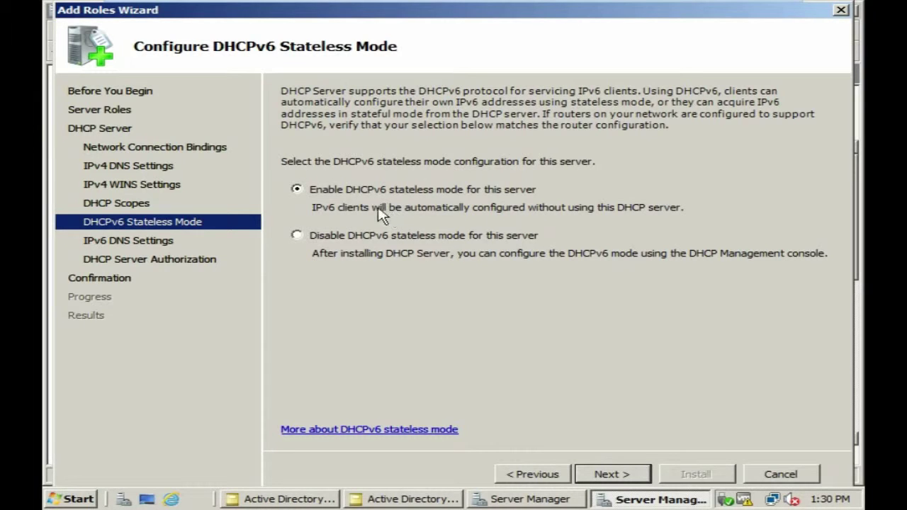
pyautogui.click(603, 473)
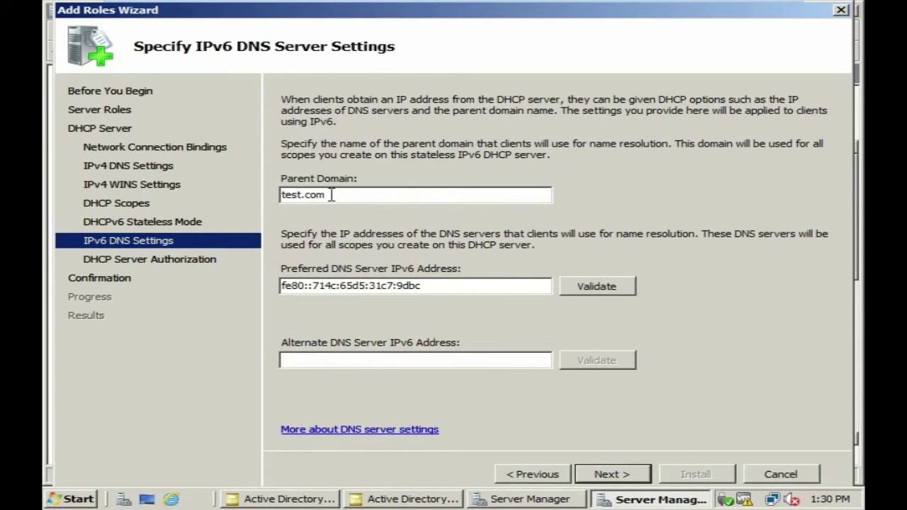
pyautogui.moveTo(332, 195); pyautogui.dragTo(238, 194)
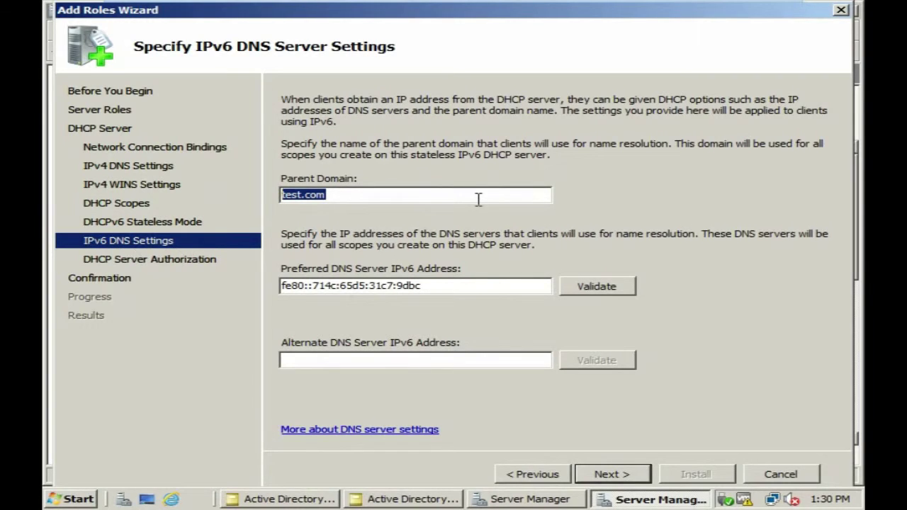
pyautogui.press('BackSpace')
pyautogui.moveTo(422, 290); pyautogui.dragTo(222, 295)
pyautogui.press('BackSpace')
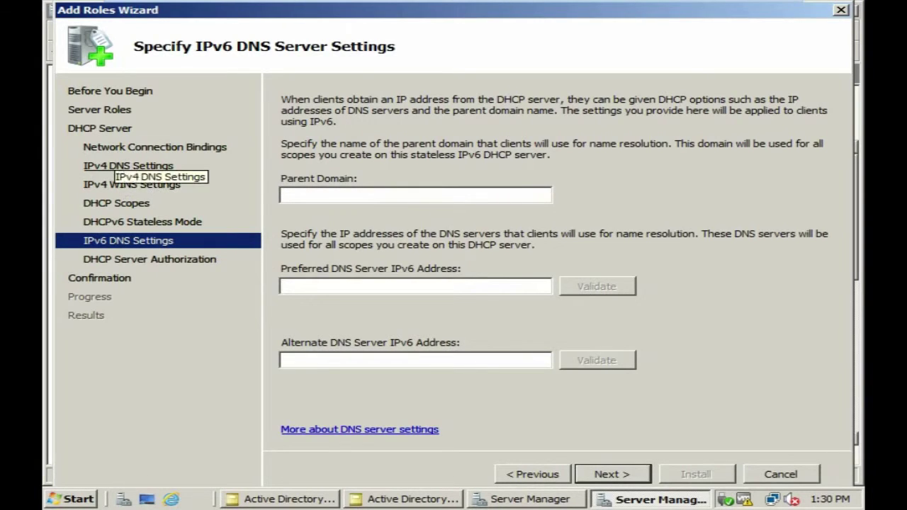
pyautogui.click(609, 476)
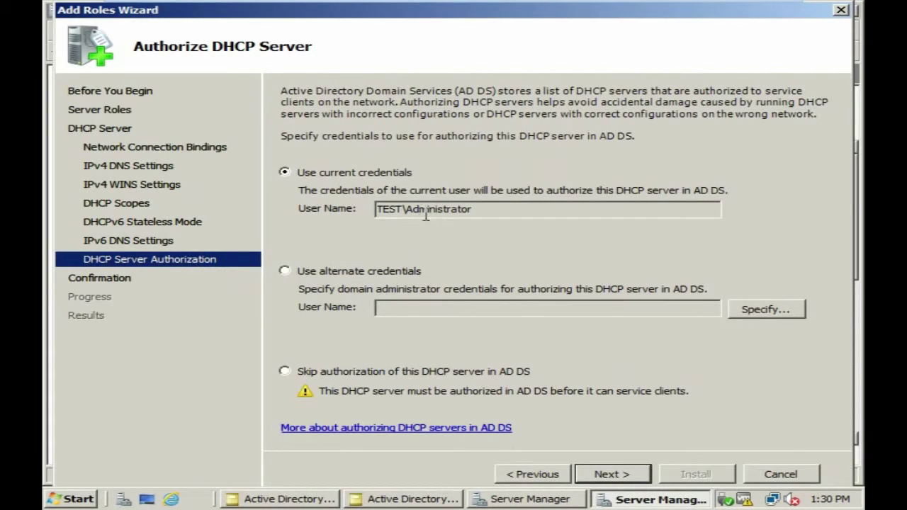
# - Authorize the DHCP server with the current credentials and start the role installation
pyautogui.click(615, 476)
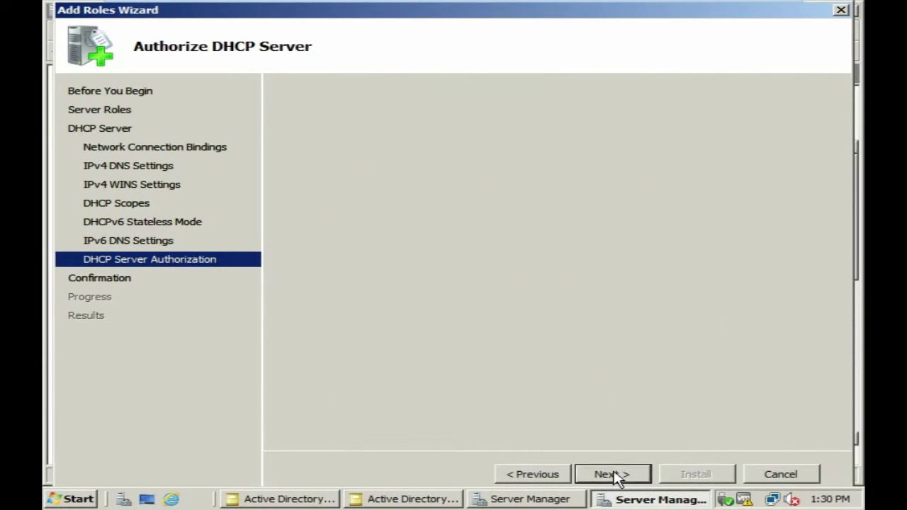
pyautogui.click(694, 475)
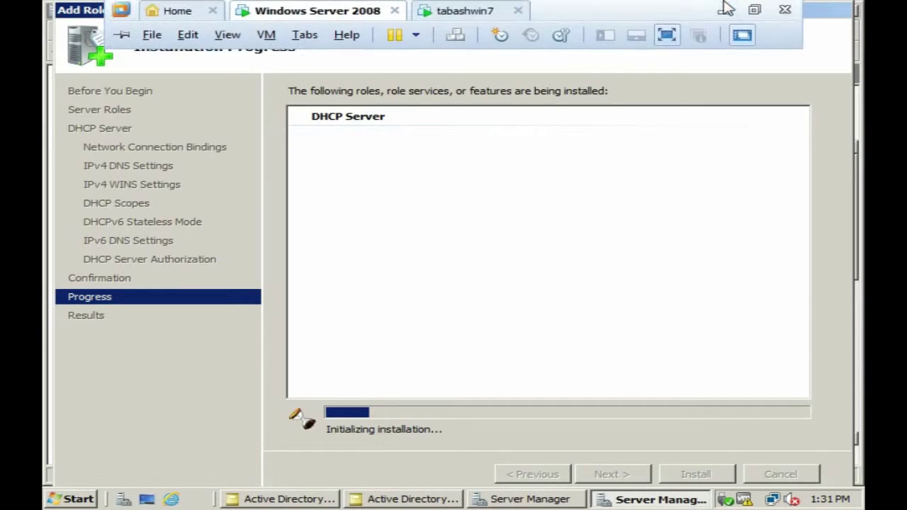
pyautogui.click(726, 11)
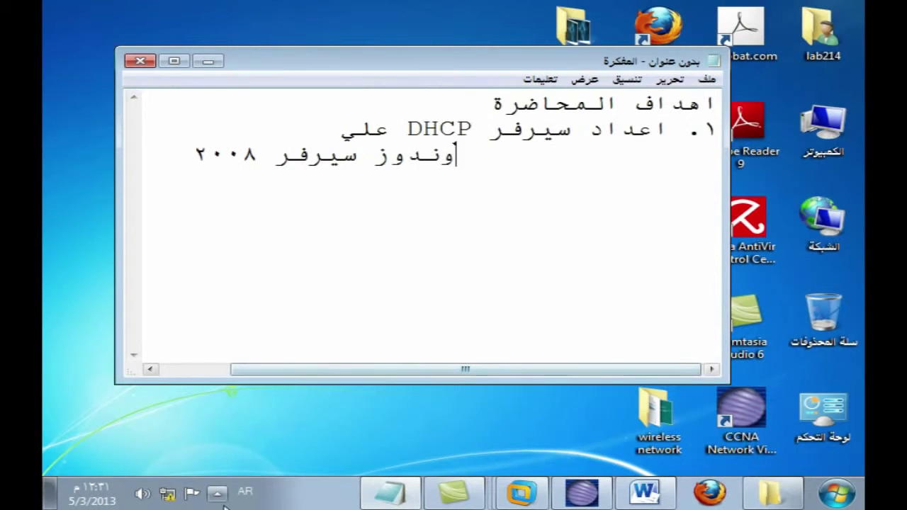
pyautogui.click(218, 493)
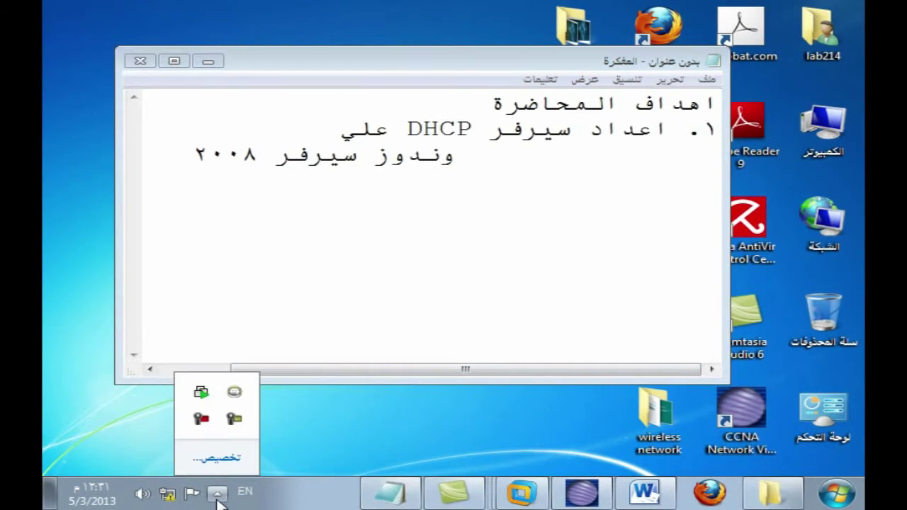
pyautogui.click(202, 419)
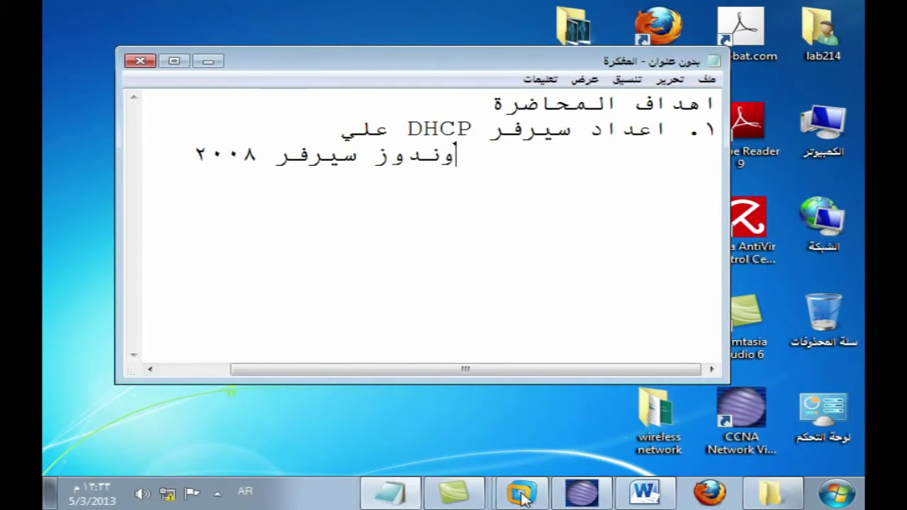
pyautogui.moveTo(522, 496)
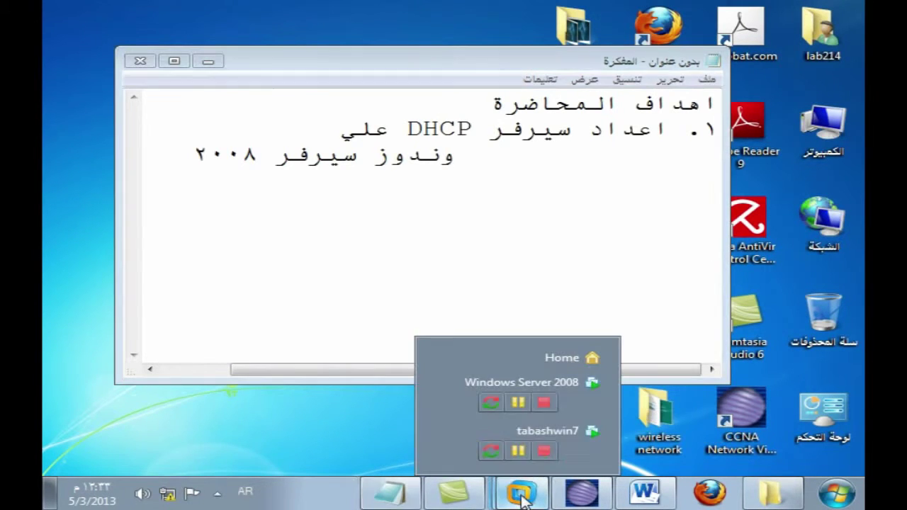
# - Return to the Windows Server 2008 virtual machine and close the Add Roles Wizard once the DHCP Server installation finishes
pyautogui.click(582, 389)
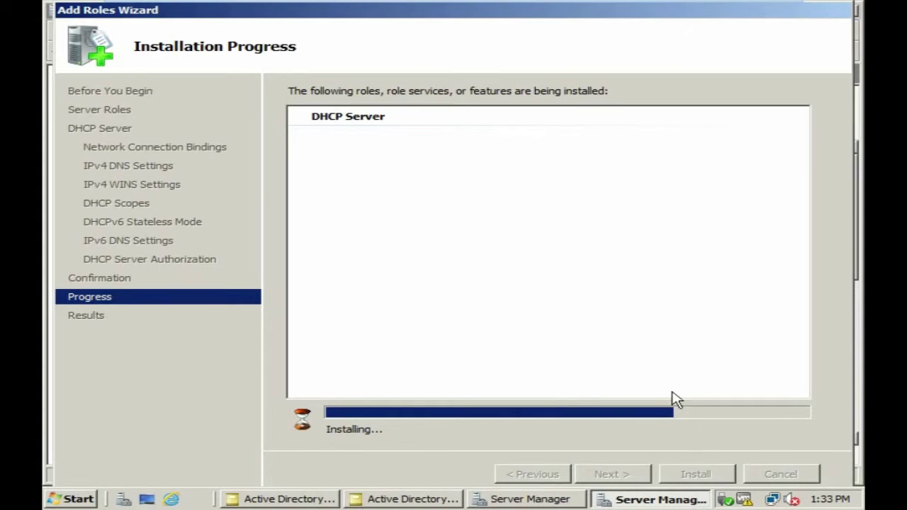
pyautogui.moveTo(628, 7)
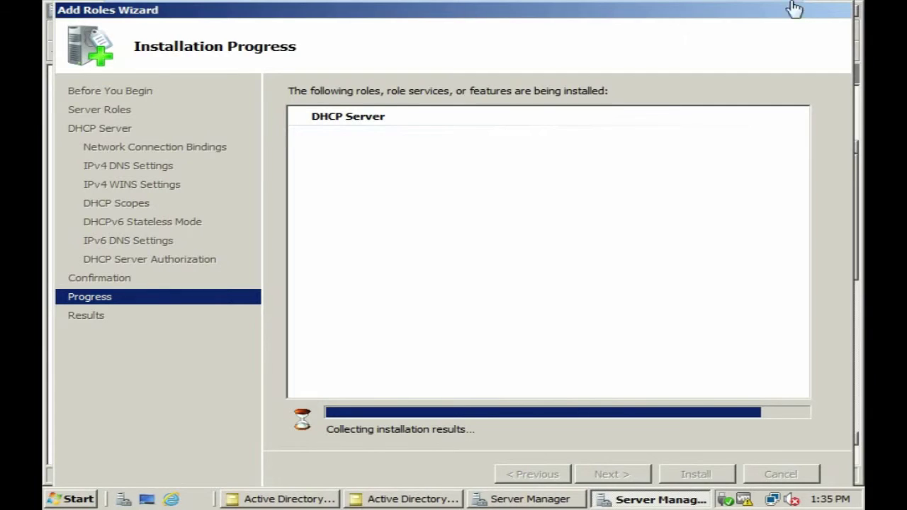
pyautogui.moveTo(646, 11)
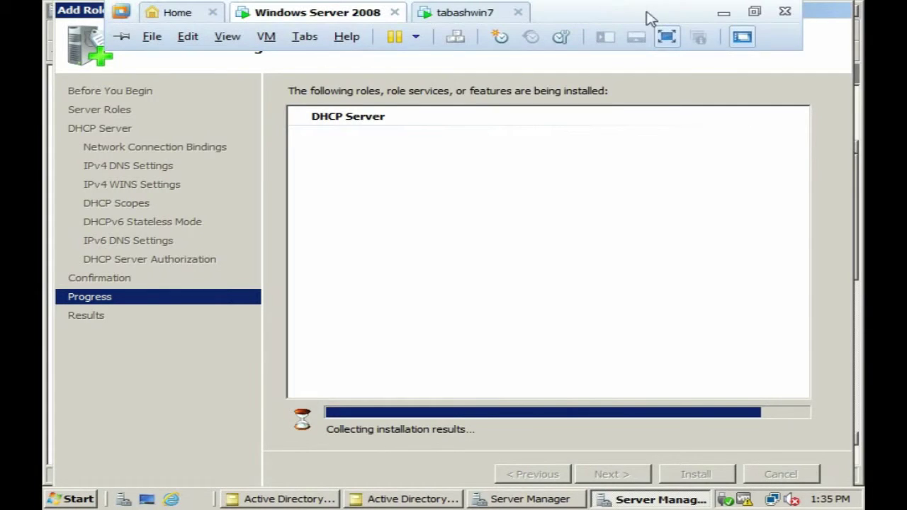
pyautogui.click(724, 15)
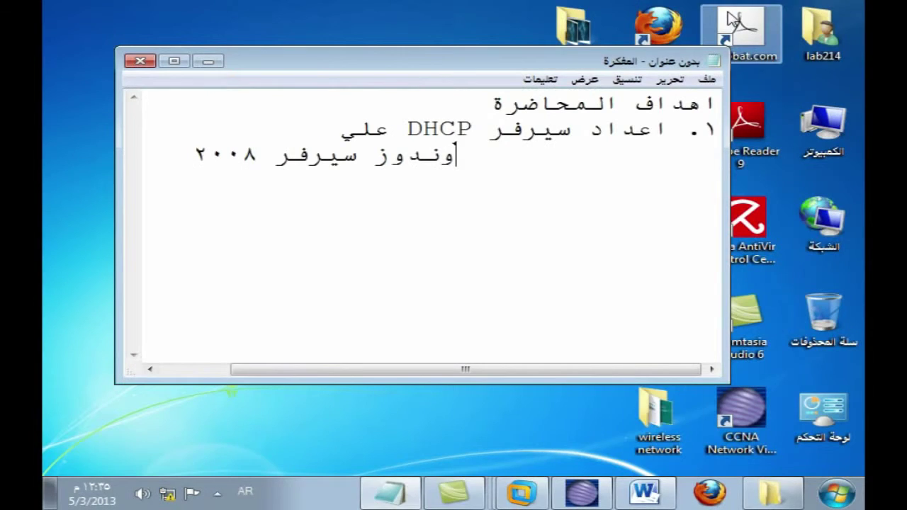
pyautogui.click(521, 492)
pyautogui.click(588, 388)
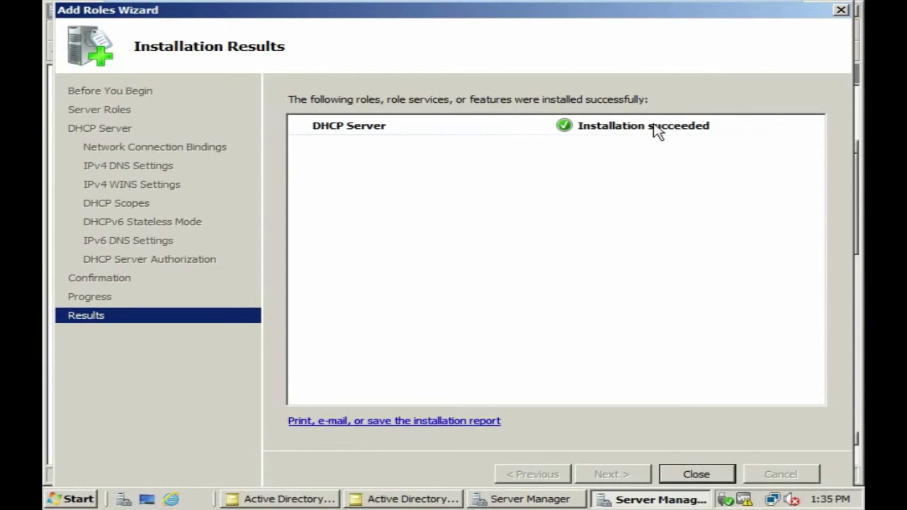
pyautogui.click(698, 475)
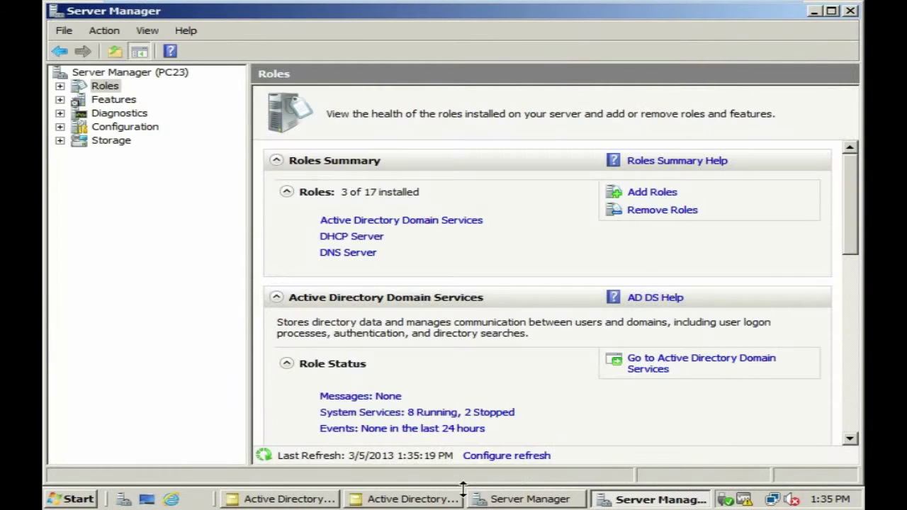
# - Open the DHCP management console on the server
pyautogui.click(79, 500)
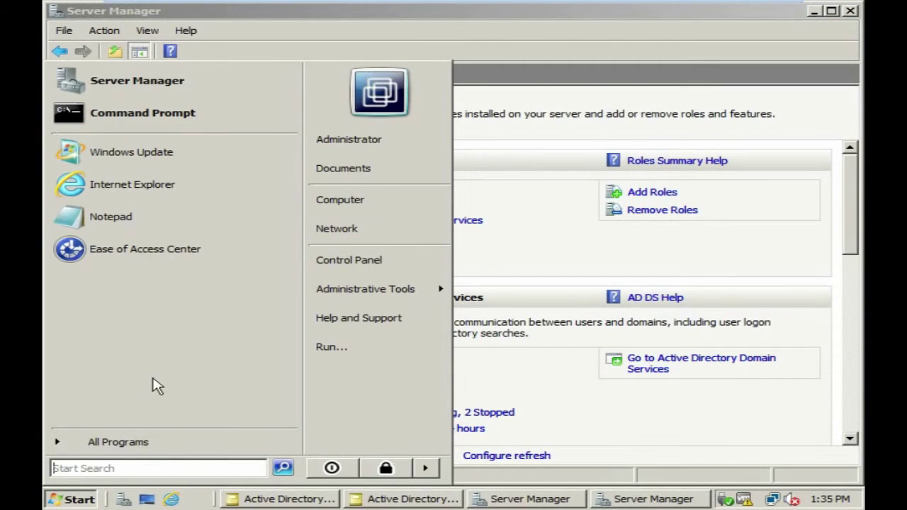
pyautogui.moveTo(410, 283)
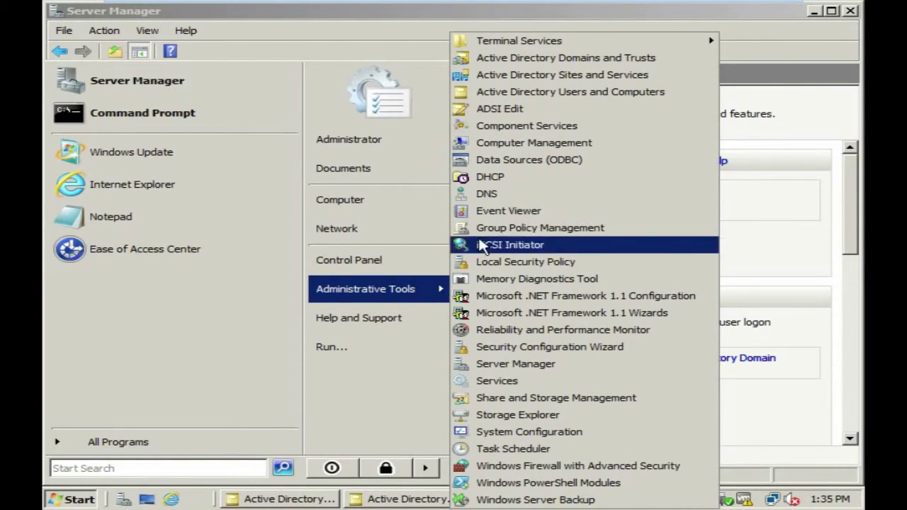
pyautogui.click(526, 186)
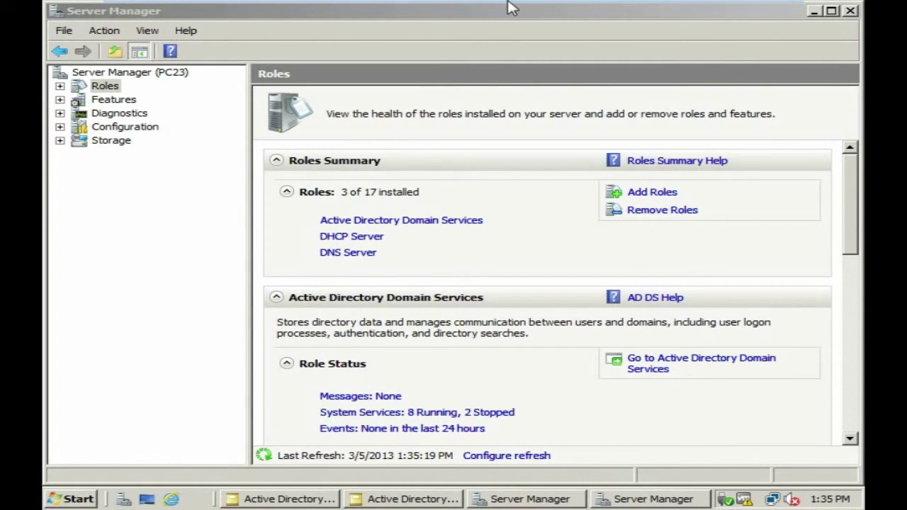
pyautogui.moveTo(517, 7)
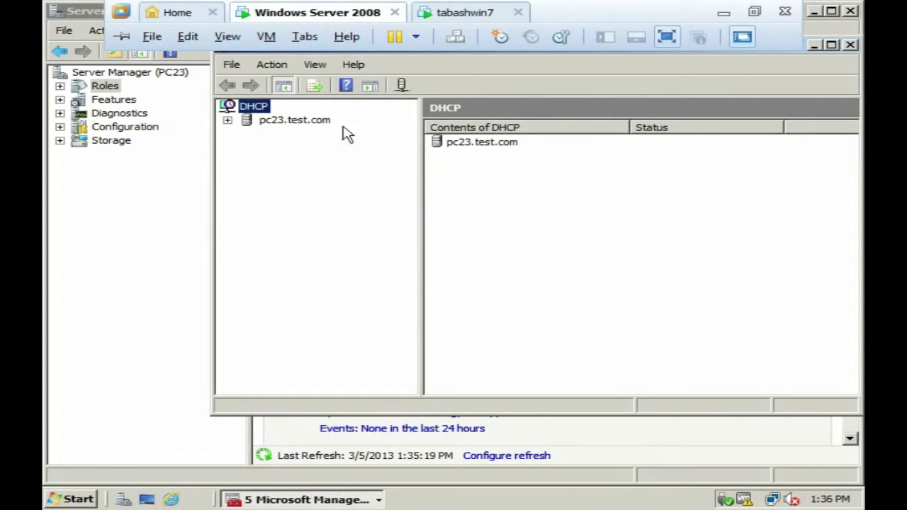
# - Expand pc23.test.com and its IPv4 node, and examine the address pool and address leases of scope1
pyautogui.click(227, 122)
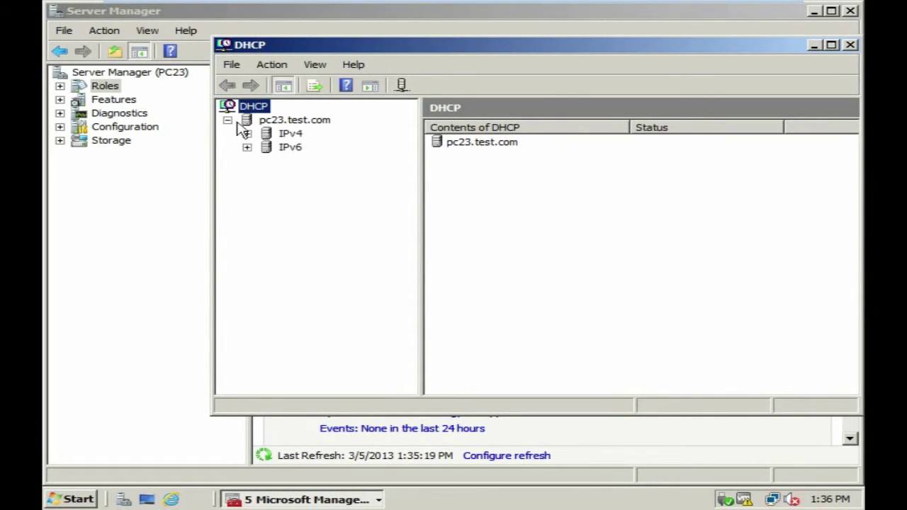
pyautogui.moveTo(369, 50); pyautogui.dragTo(261, 53)
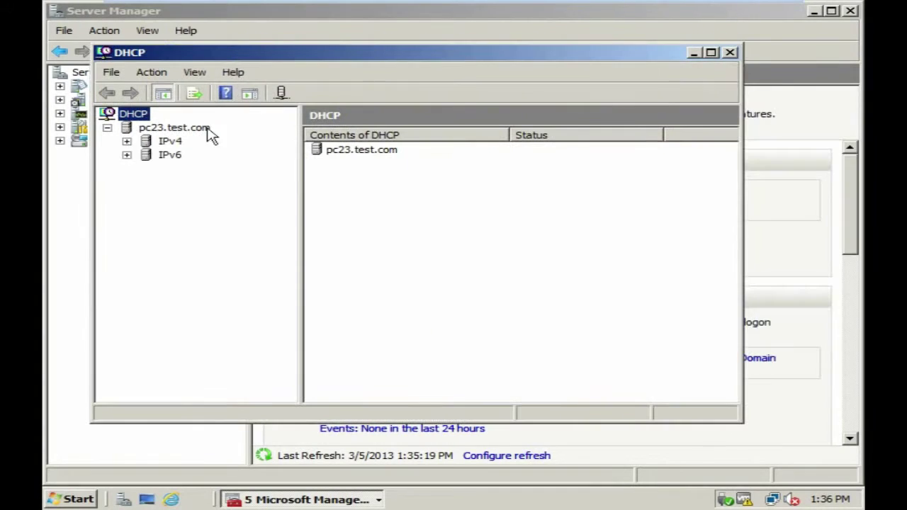
pyautogui.click(127, 141)
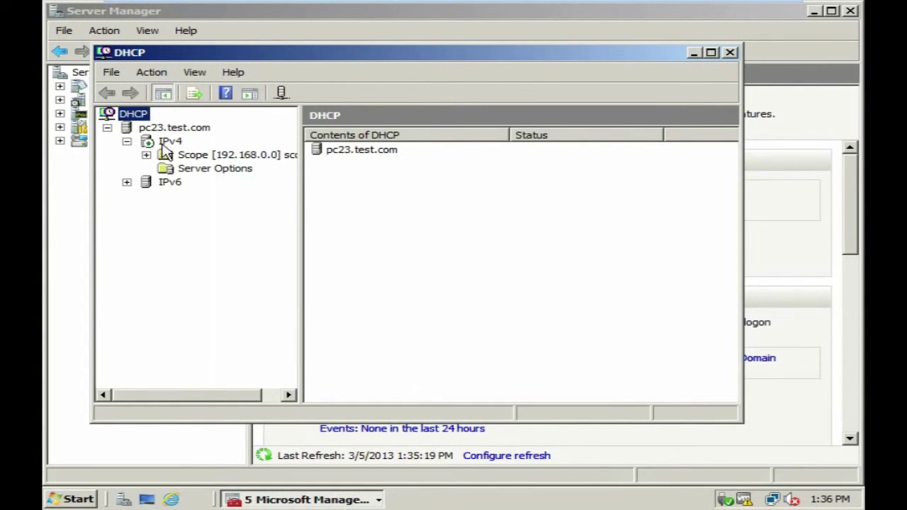
pyautogui.doubleClick(193, 156)
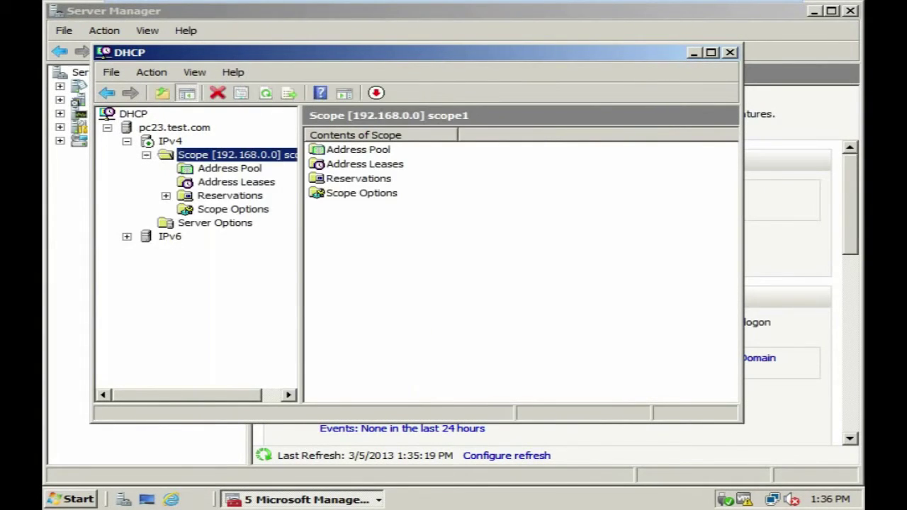
pyautogui.click(152, 142)
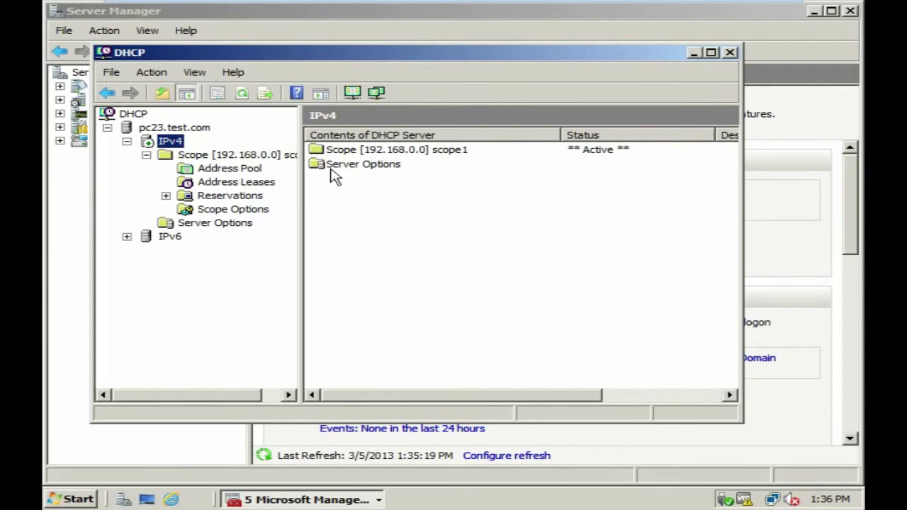
pyautogui.press('Down')
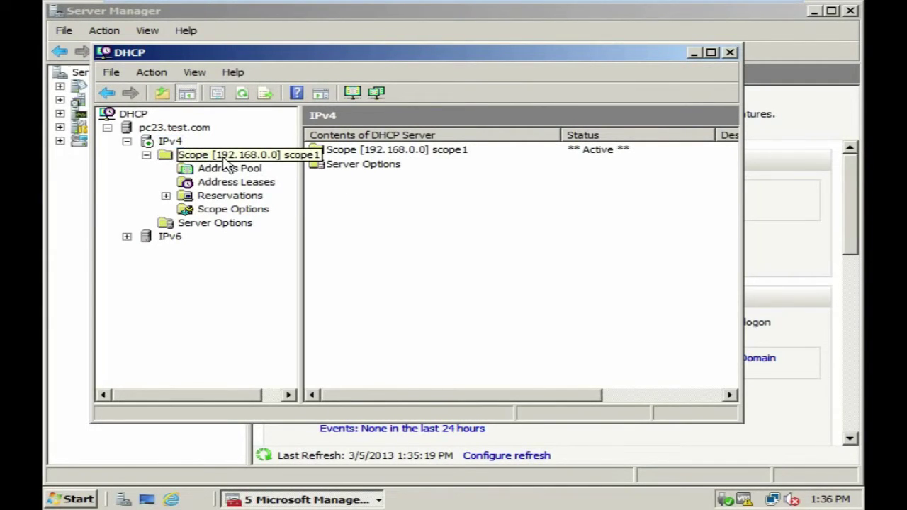
pyautogui.click(224, 171)
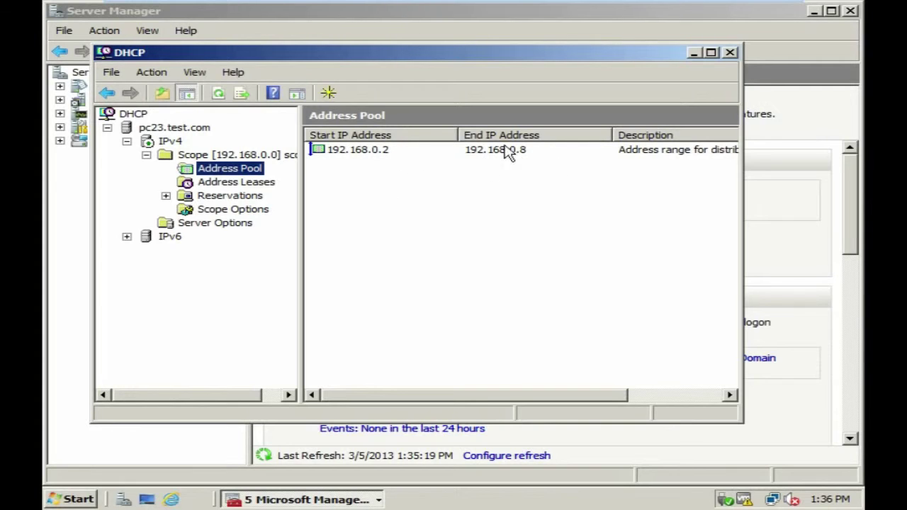
pyautogui.click(240, 182)
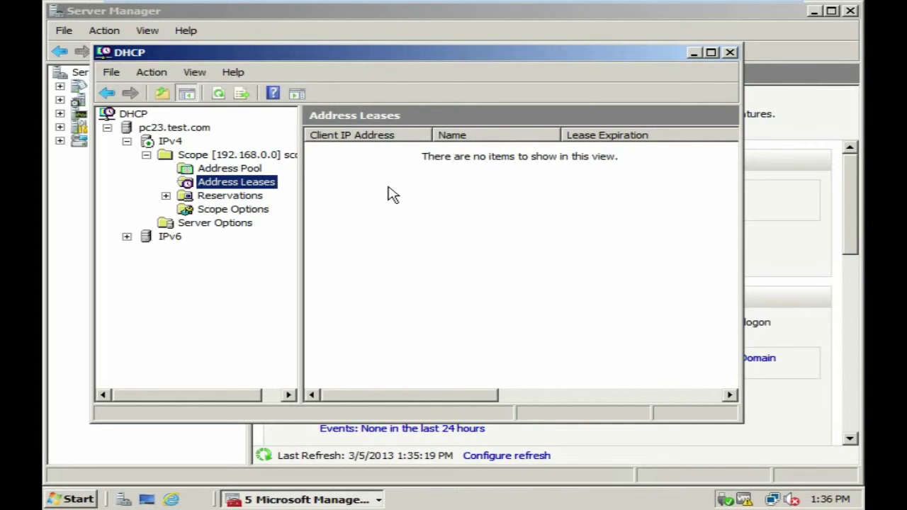
# - Switch to the Windows 7 client virtual machine
pyautogui.moveTo(363, 7)
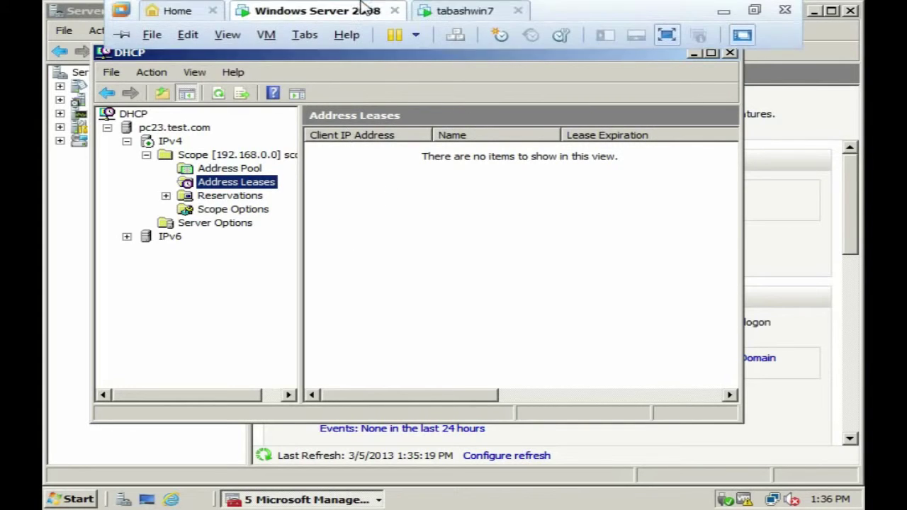
pyautogui.click(462, 12)
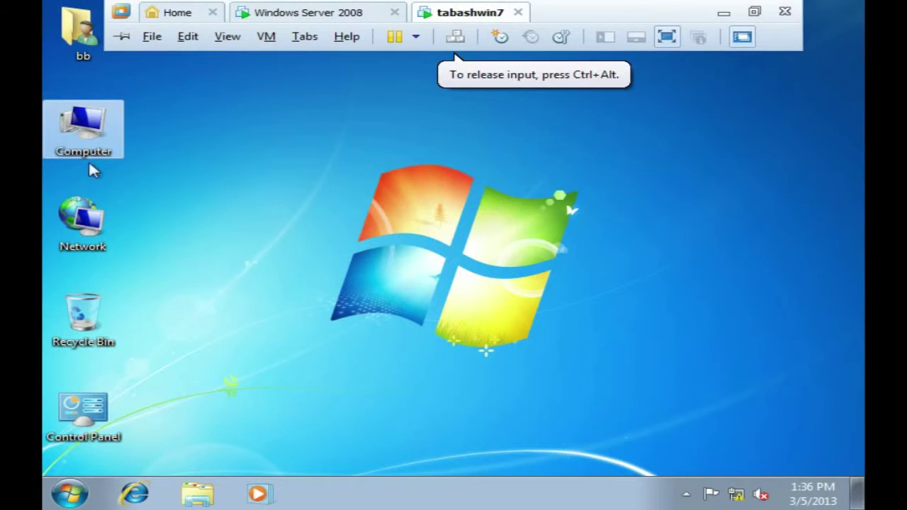
# - Try to open the properties of Local Area Connection from the client's network adapter settings
pyautogui.rightClick(87, 225)
pyautogui.click(144, 345)
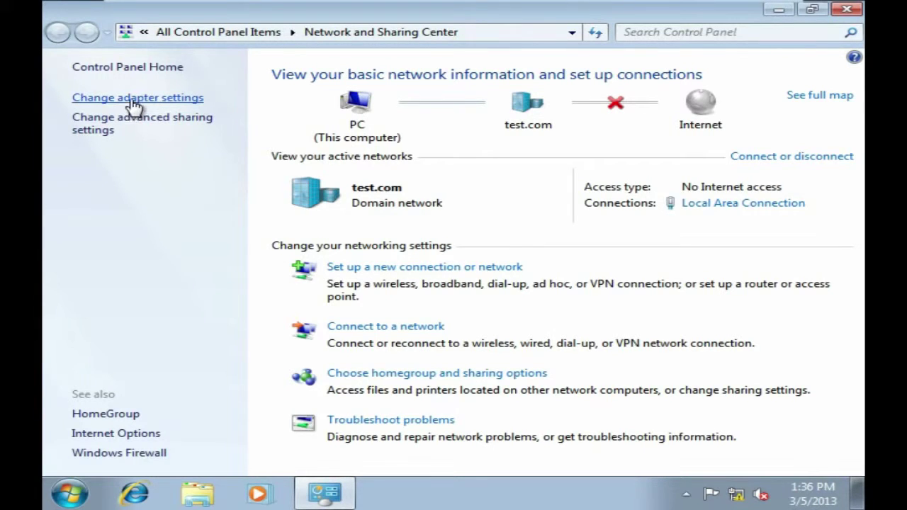
pyautogui.click(135, 100)
pyautogui.rightClick(149, 95)
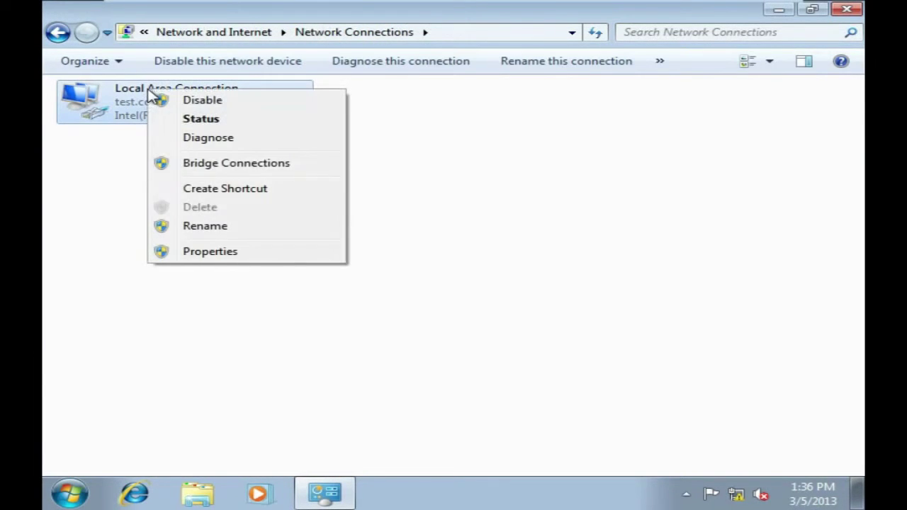
pyautogui.click(217, 255)
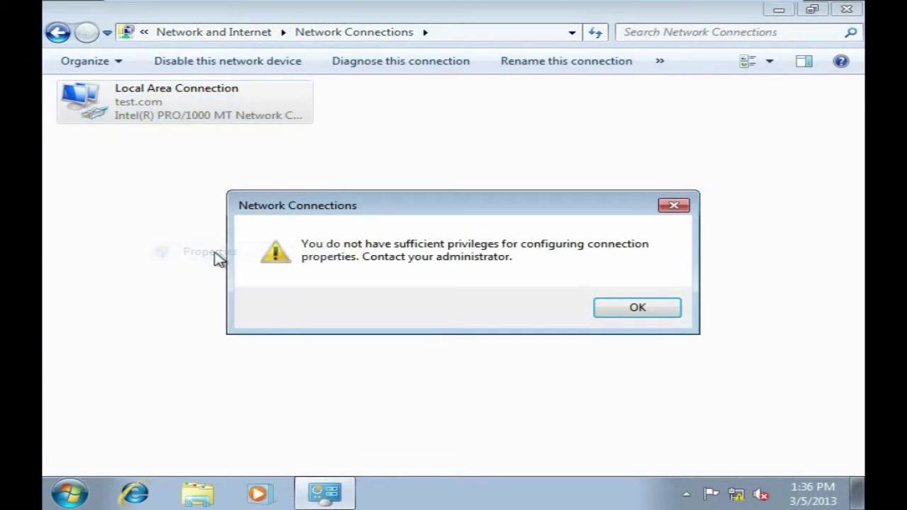
pyautogui.click(638, 310)
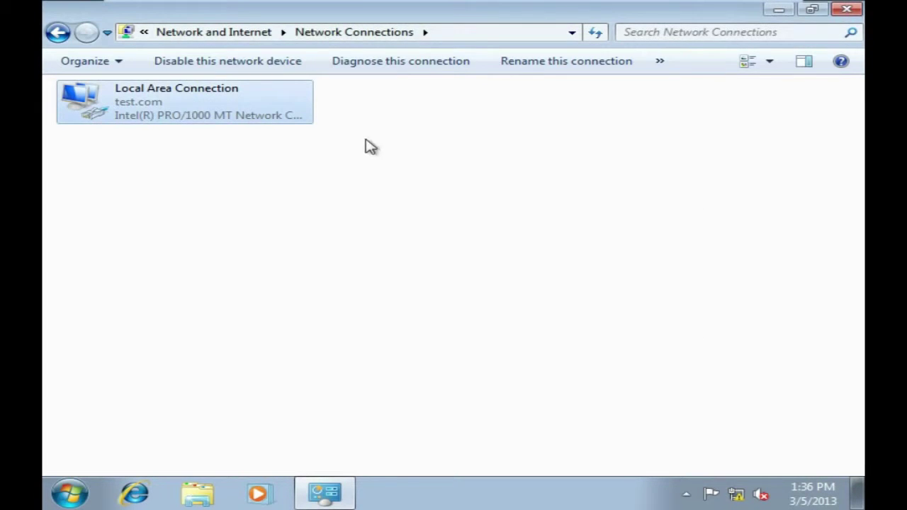
# - Switch the Windows 7 client to the TEST\aa user and log on with the account password
pyautogui.click(71, 493)
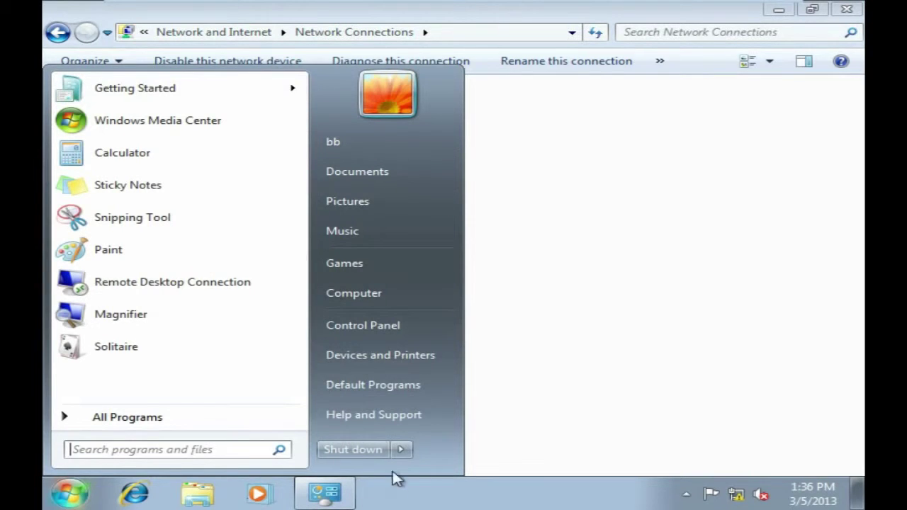
pyautogui.click(401, 449)
pyautogui.click(482, 354)
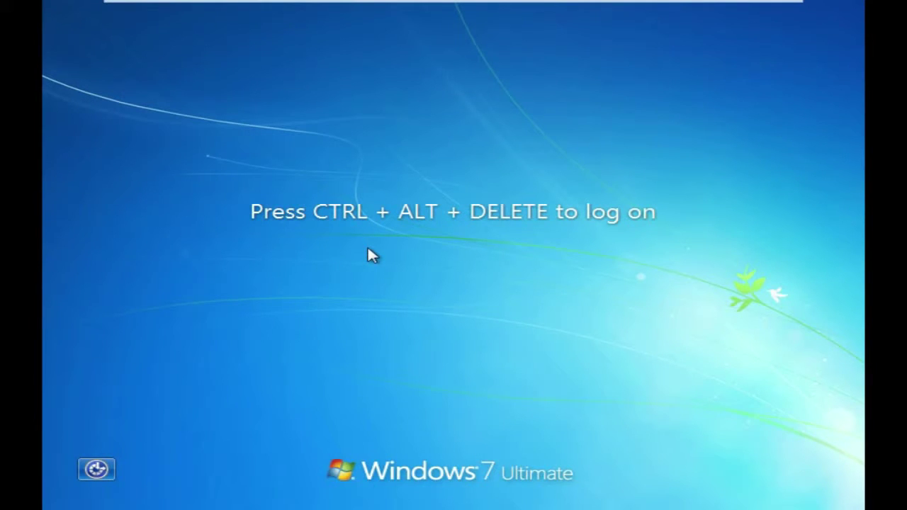
pyautogui.hotkey('ctrl', 'alt', 'Delete')
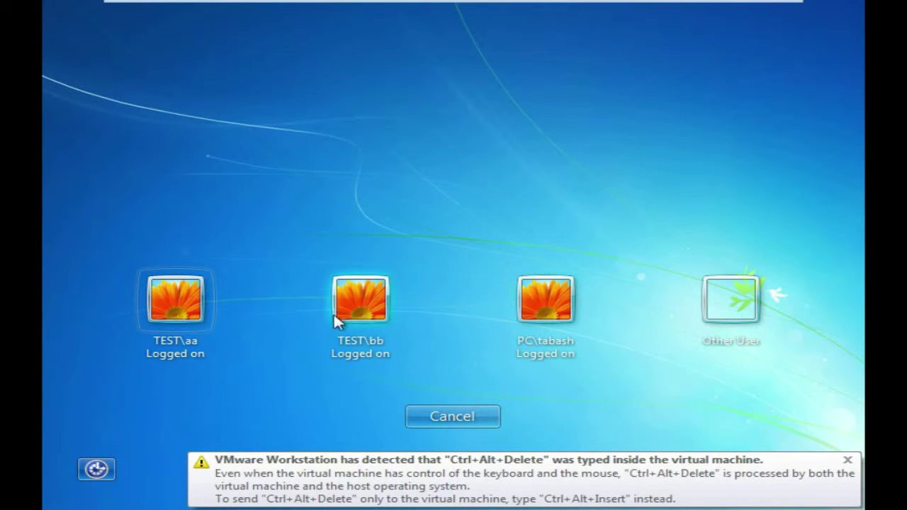
pyautogui.click(183, 300)
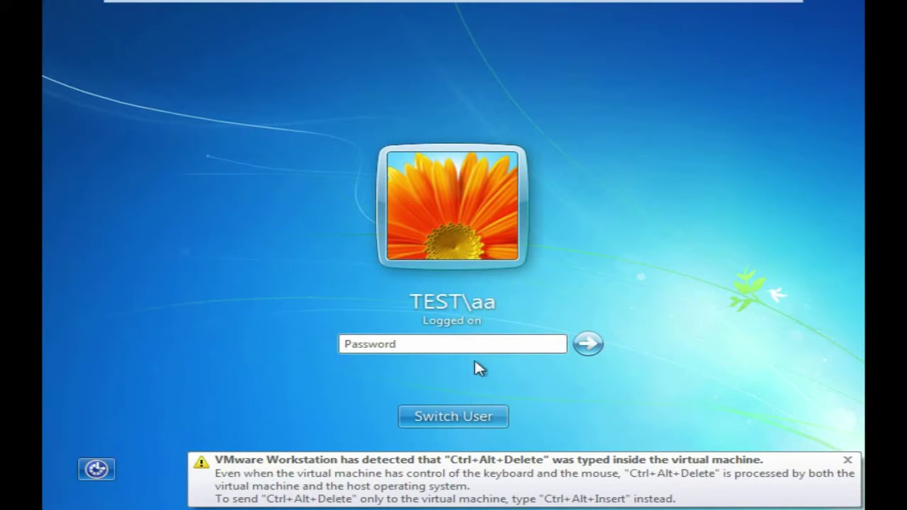
pyautogui.write('a')
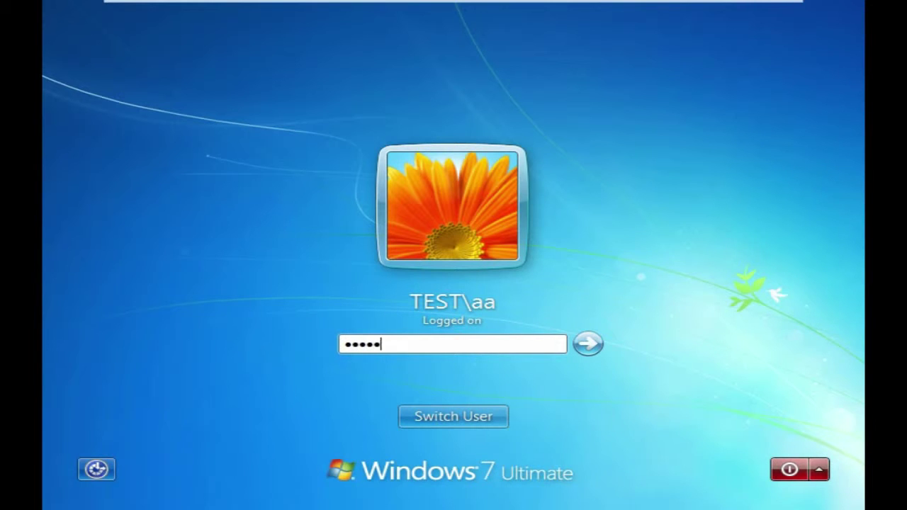
pyautogui.press('Return')
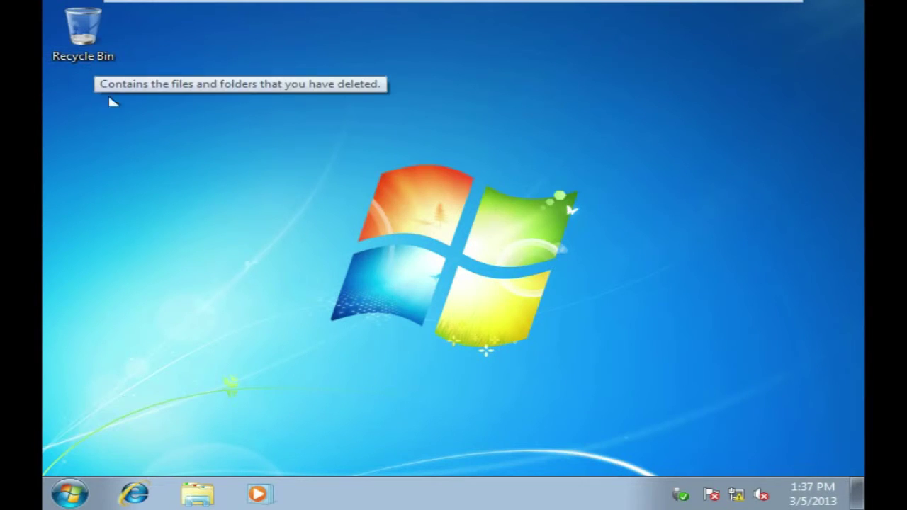
# - Enable the Computer, User's Files, Network and Control Panel desktop icons and apply the settings
pyautogui.rightClick(407, 180)
pyautogui.click(475, 446)
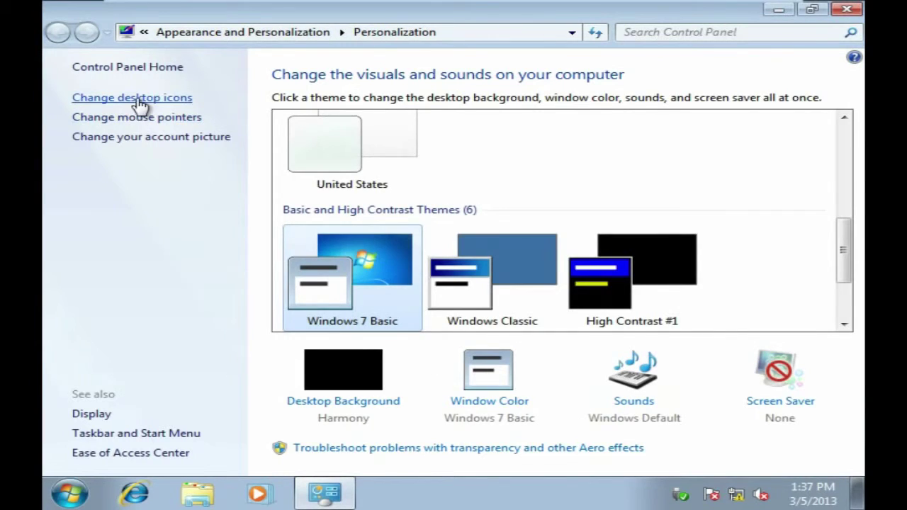
pyautogui.click(162, 97)
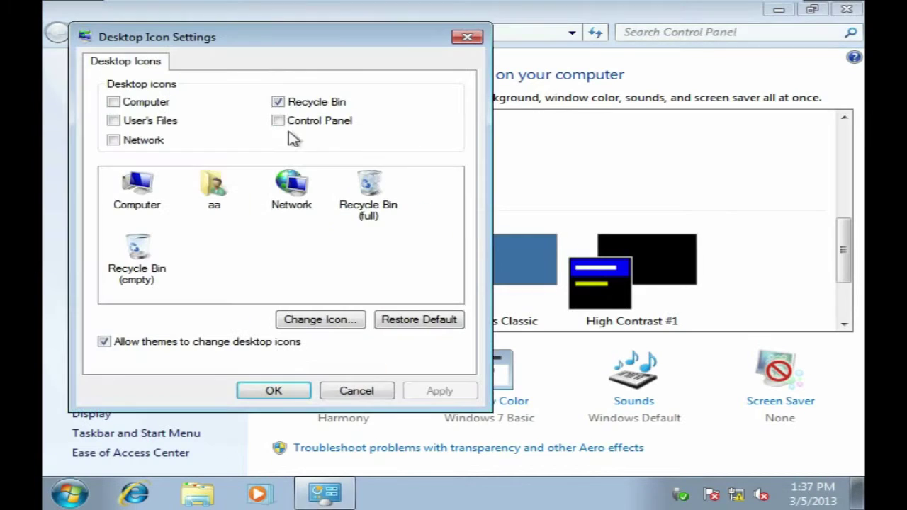
pyautogui.click(113, 139)
pyautogui.click(113, 120)
pyautogui.click(114, 102)
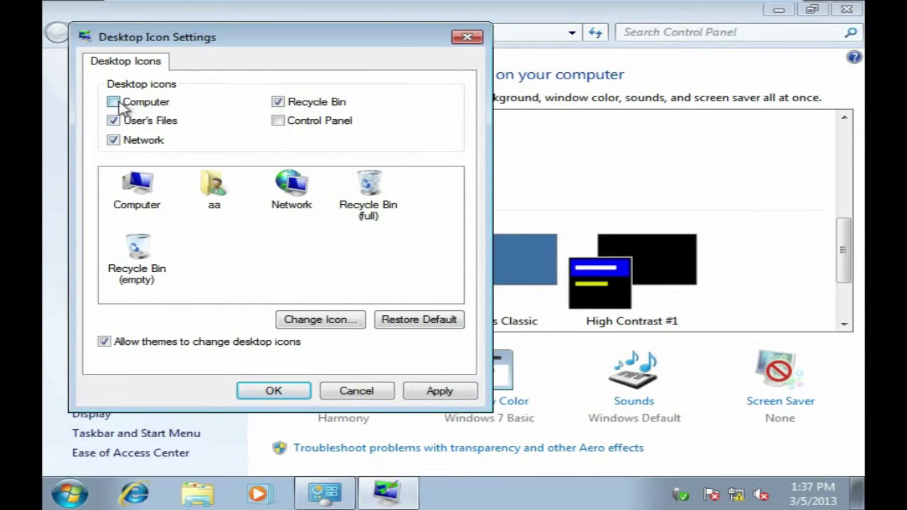
pyautogui.click(282, 122)
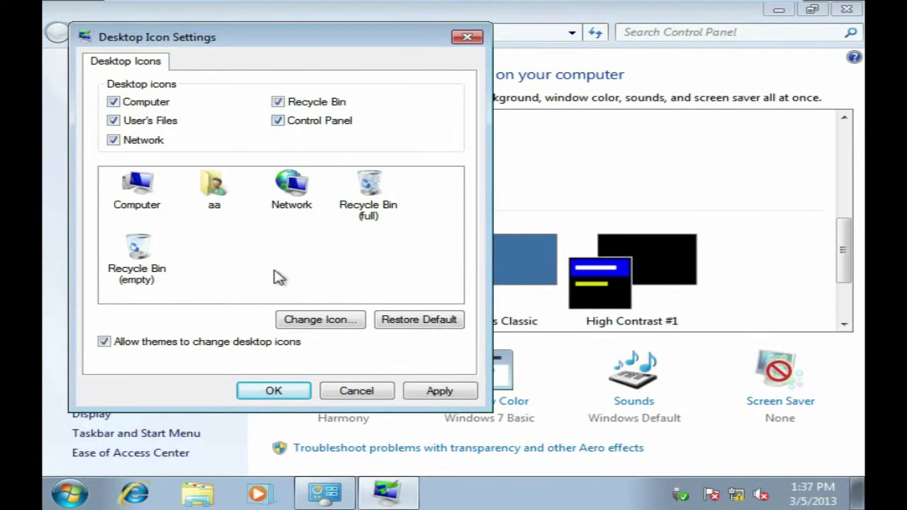
pyautogui.click(469, 394)
pyautogui.click(272, 394)
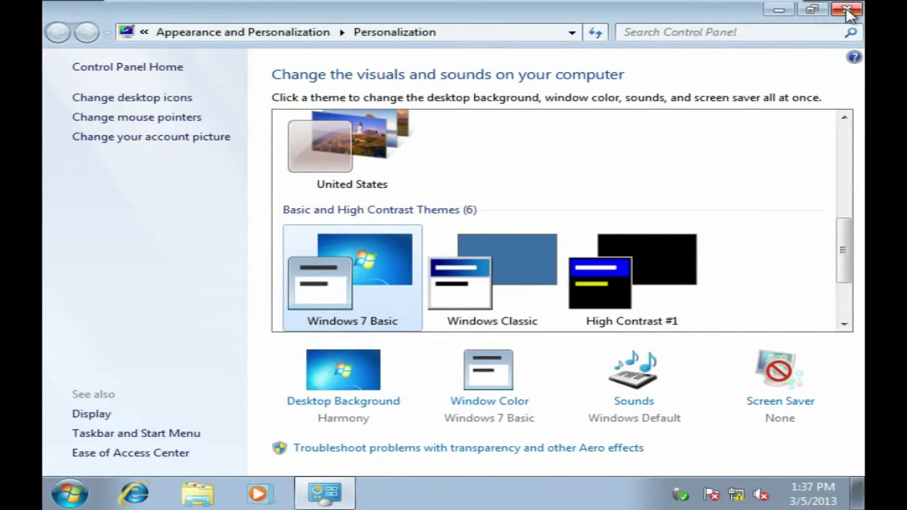
# - Close the Personalization window and try to open the properties of Local Area Connection from the client's network connections
pyautogui.click(847, 9)
pyautogui.rightClick(74, 236)
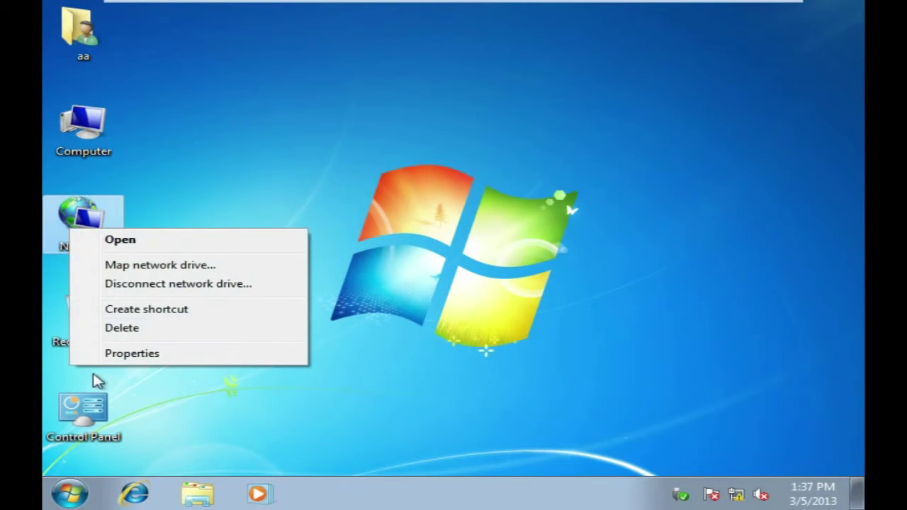
pyautogui.click(136, 354)
pyautogui.click(162, 100)
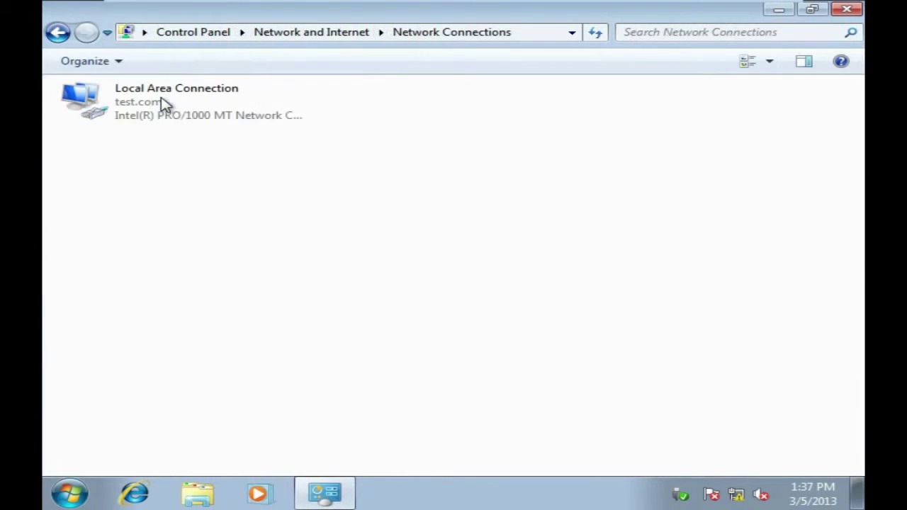
pyautogui.rightClick(163, 101)
pyautogui.click(239, 263)
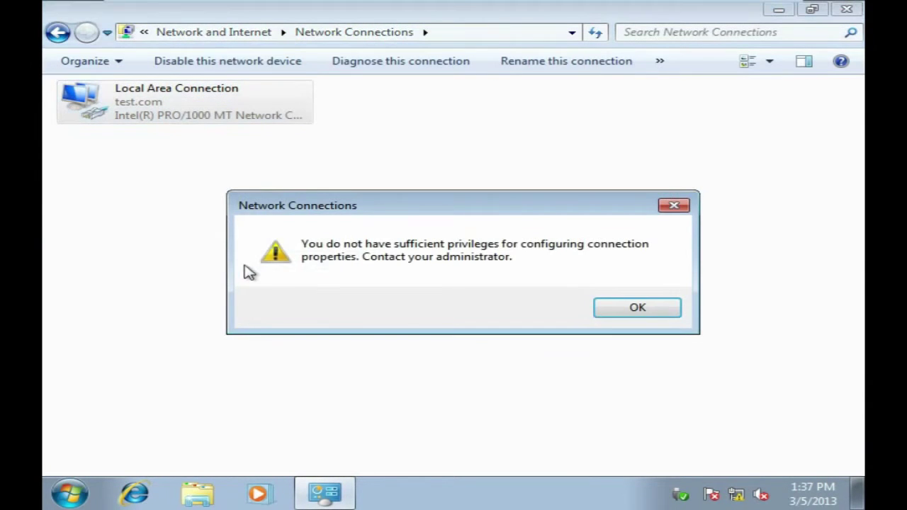
pyautogui.click(638, 309)
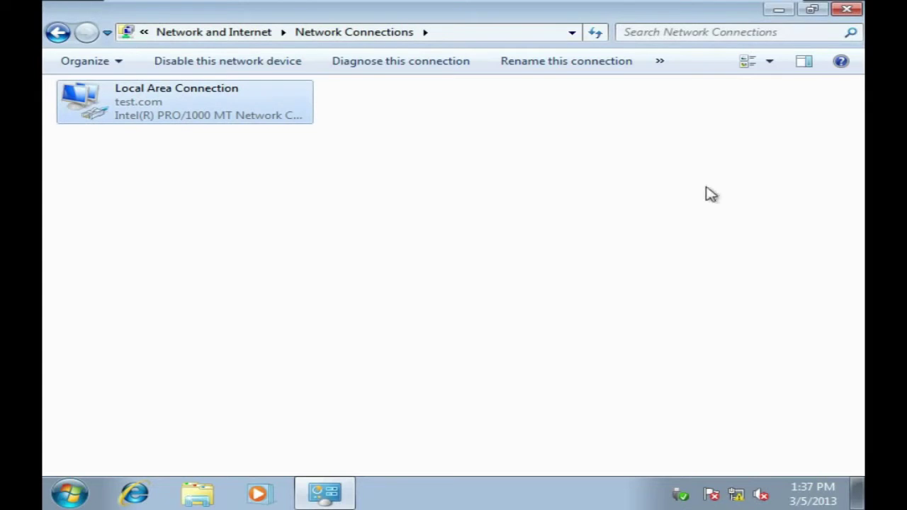
pyautogui.click(846, 10)
# - Switch users on the Windows 7 client and choose to log on as another user
pyautogui.click(70, 494)
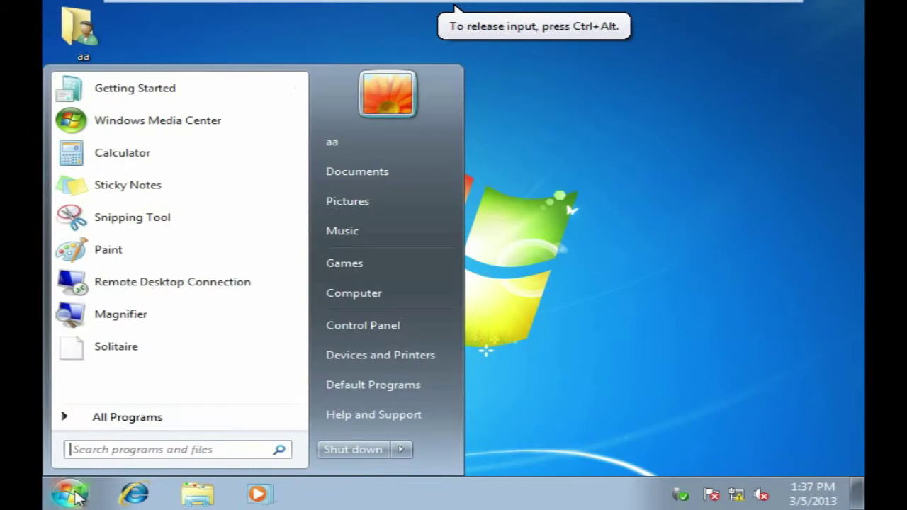
pyautogui.click(401, 451)
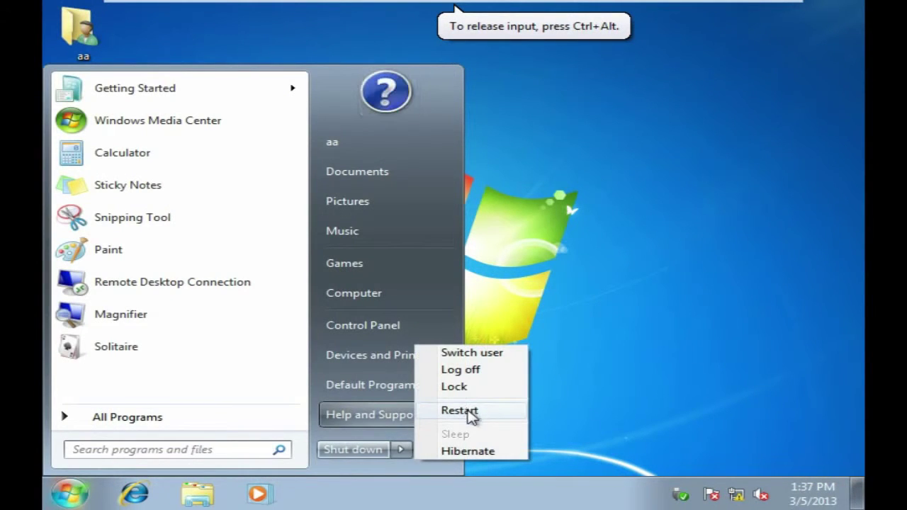
pyautogui.click(480, 367)
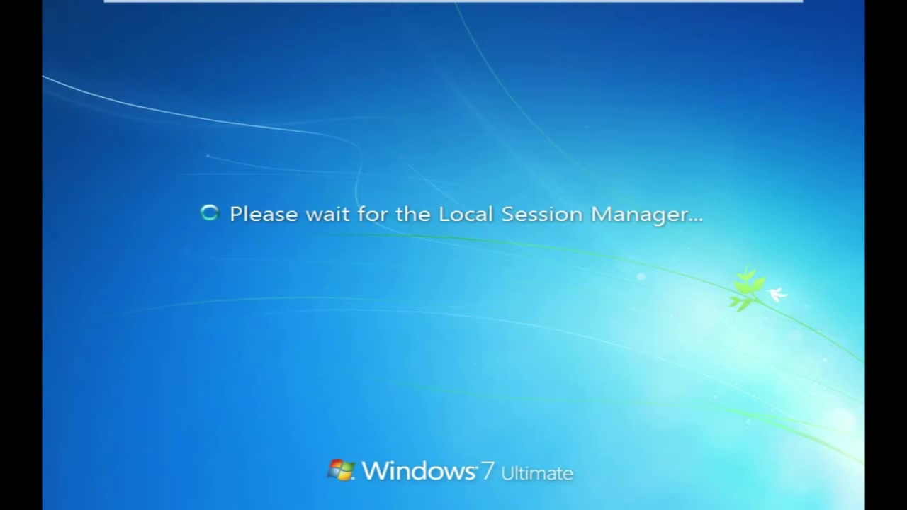
pyautogui.hotkey('ctrl', 'alt', 'Delete')
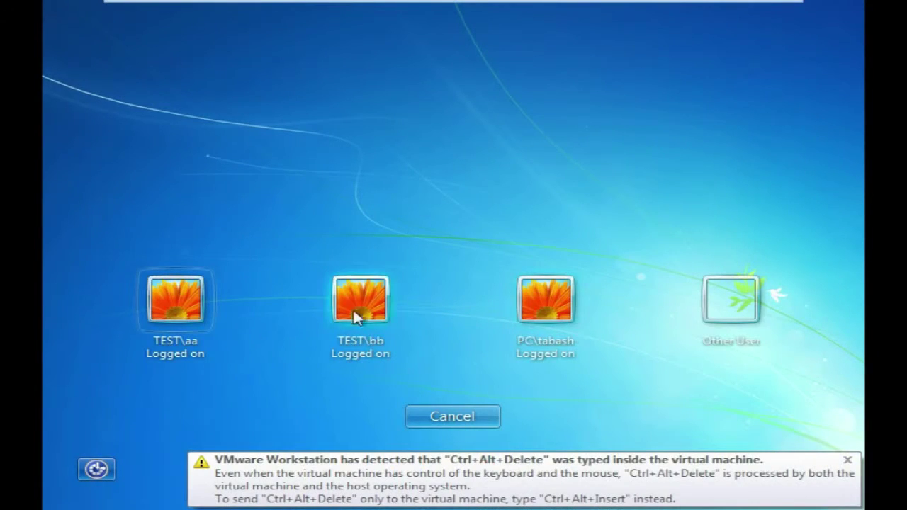
pyautogui.click(735, 318)
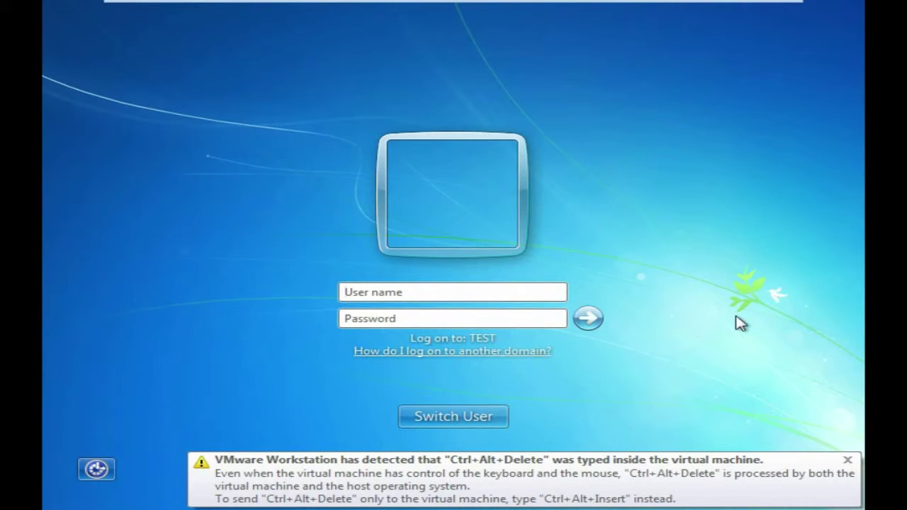
# - Log on to the Windows 7 client as test\administrator with the account password
pyautogui.write('test')
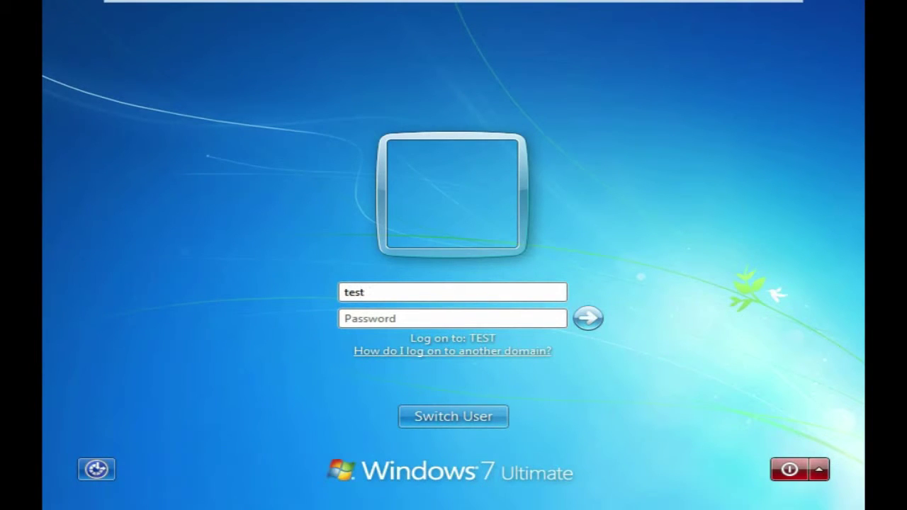
pyautogui.write('\\administrator')
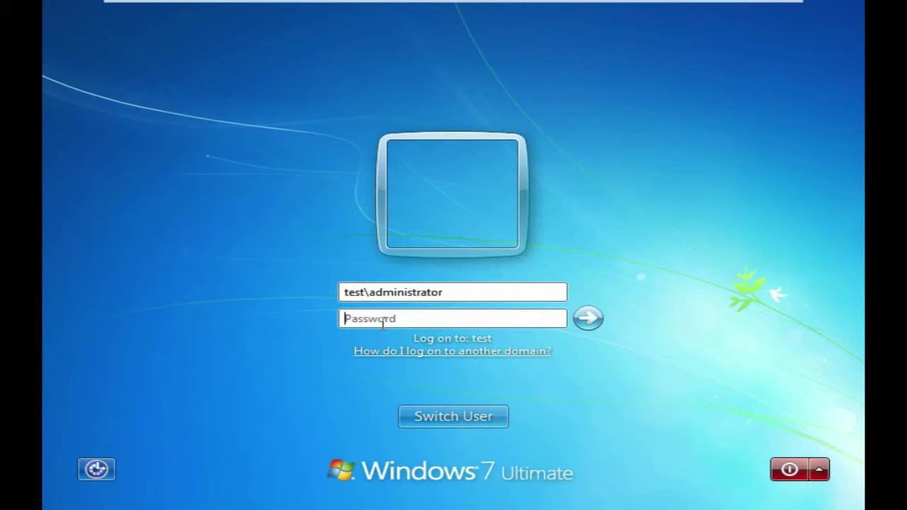
pyautogui.write('P')
pyautogui.press('Return')
pyautogui.press('Return')
pyautogui.write('P')
pyautogui.press('Return')
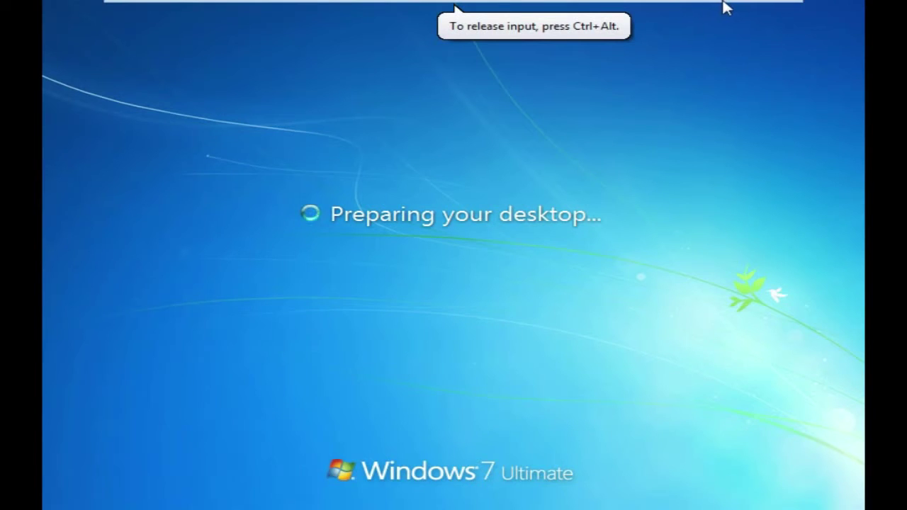
pyautogui.moveTo(723, 6)
pyautogui.click(754, 11)
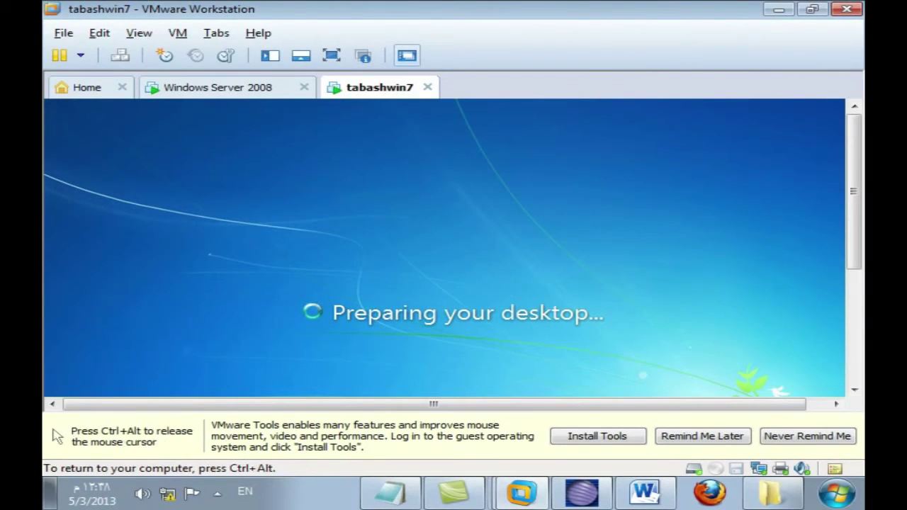
pyautogui.hotkey('ctrl', 'alt')
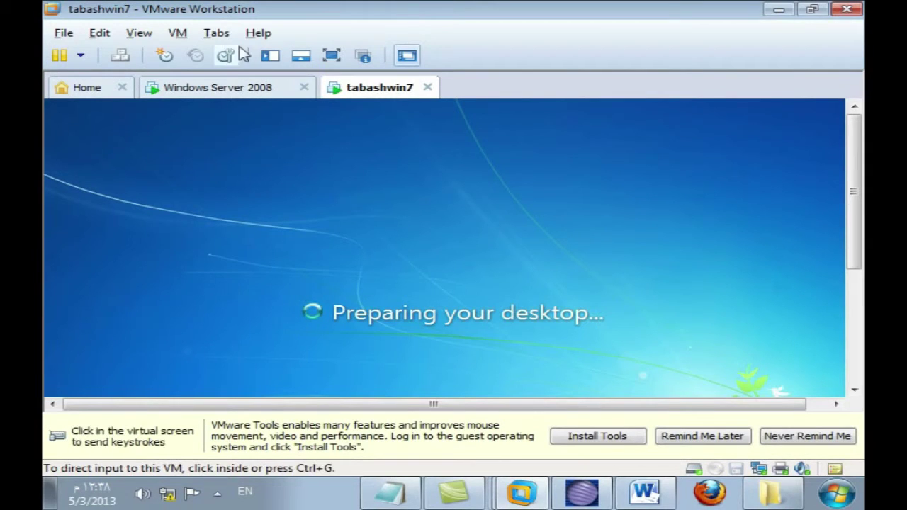
pyautogui.hotkey('ctrl', 'g')
pyautogui.hotkey('ctrl', 'alt')
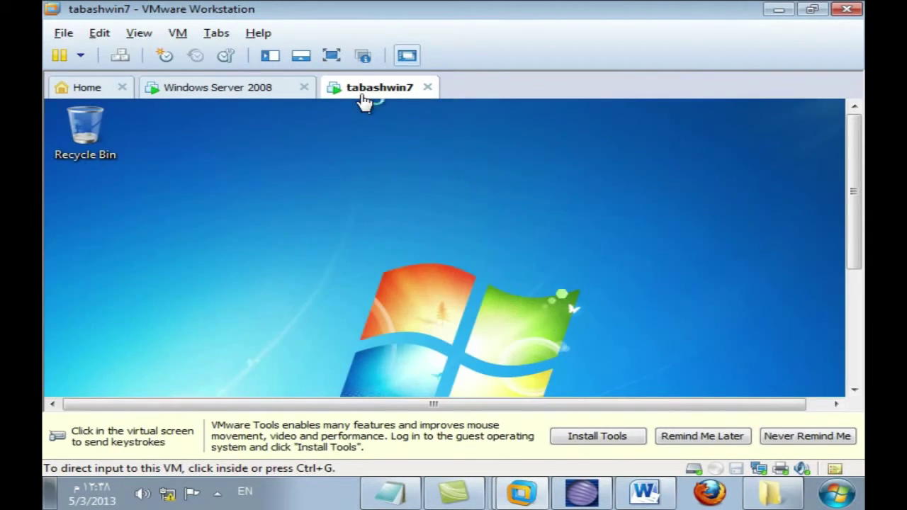
pyautogui.click(331, 56)
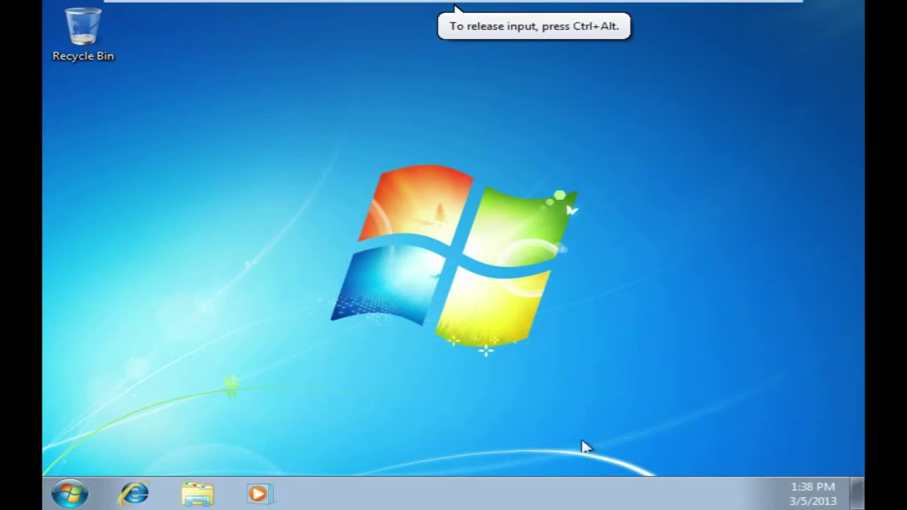
# - Enable the Control Panel, Computer, User's Files and Network desktop icons, apply the settings and return to the desktop
pyautogui.rightClick(270, 211)
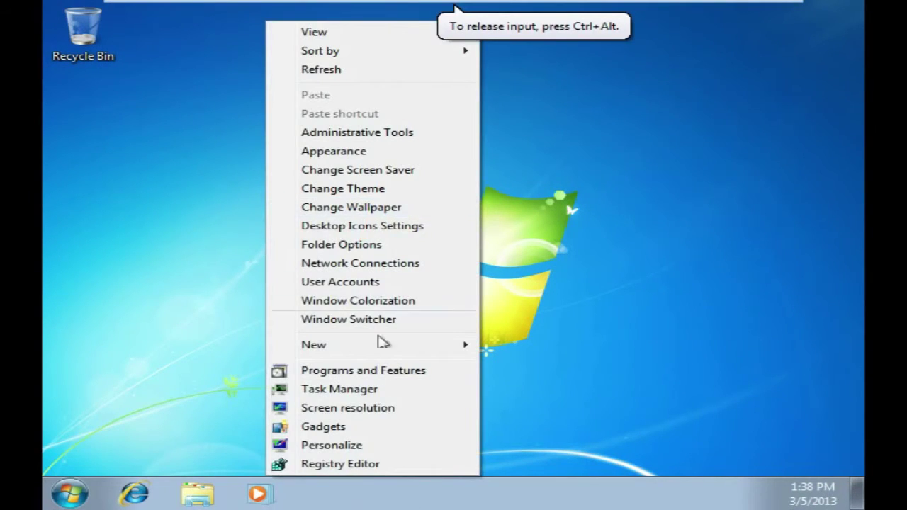
pyautogui.click(348, 446)
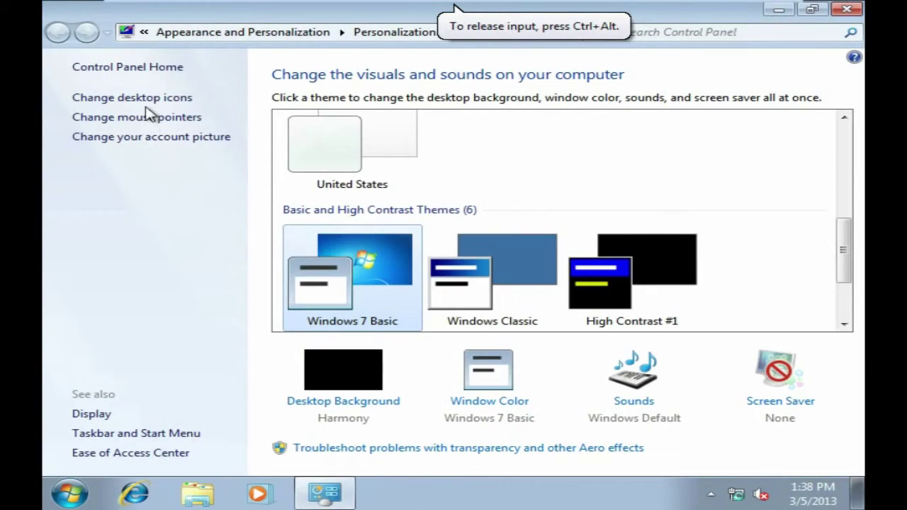
pyautogui.click(150, 100)
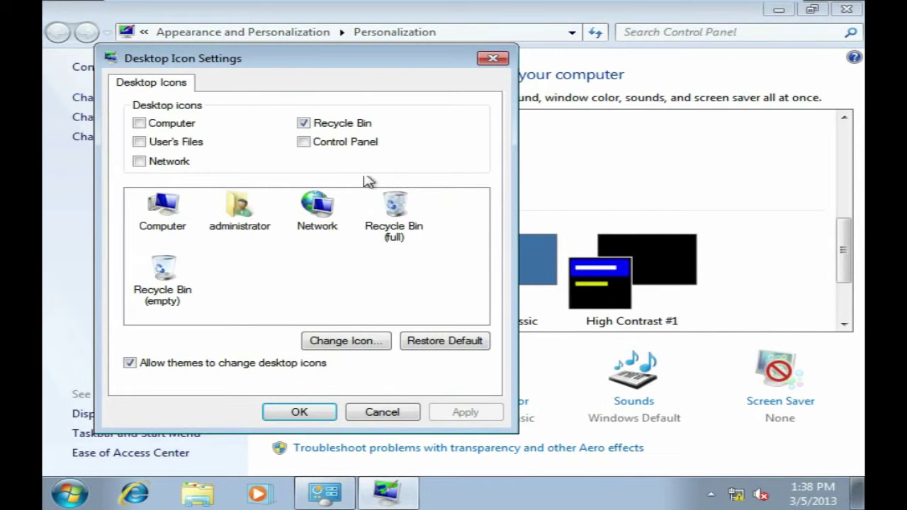
pyautogui.click(303, 142)
pyautogui.click(153, 126)
pyautogui.click(148, 144)
pyautogui.click(146, 160)
pyautogui.click(460, 414)
pyautogui.click(300, 412)
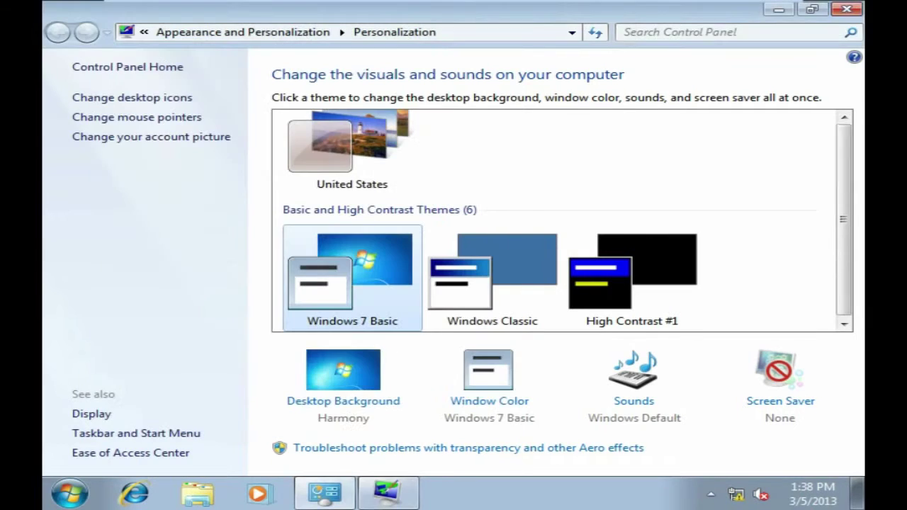
pyautogui.press('super+d')
# - Open the properties of Local Area Connection from the client's network adapter settings
pyautogui.rightClick(92, 200)
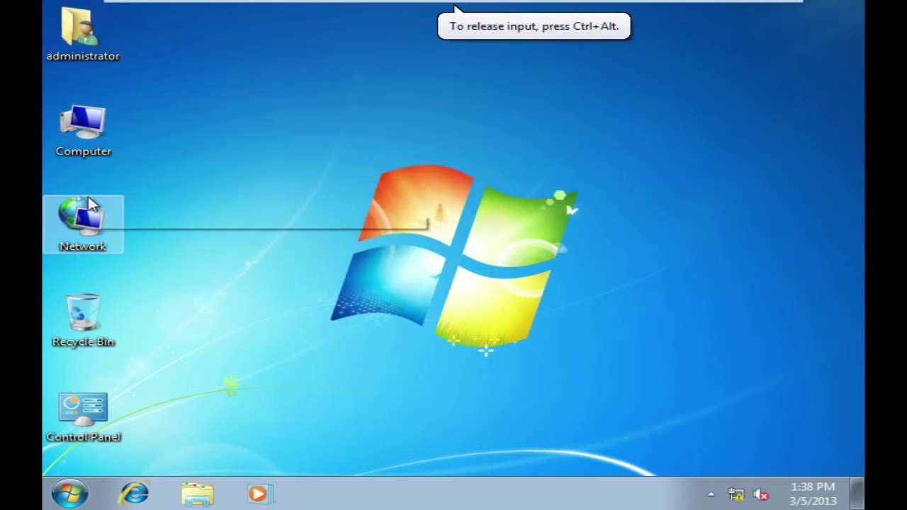
pyautogui.click(157, 323)
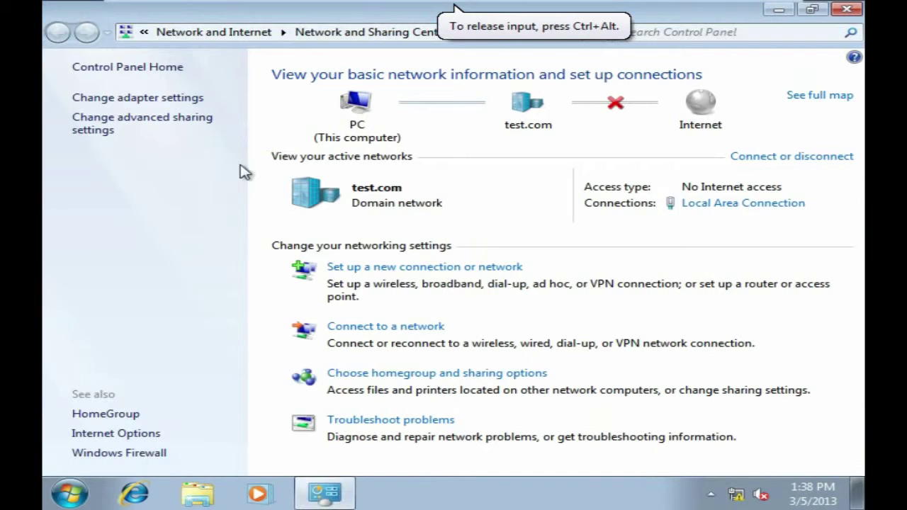
pyautogui.click(190, 97)
pyautogui.rightClick(188, 93)
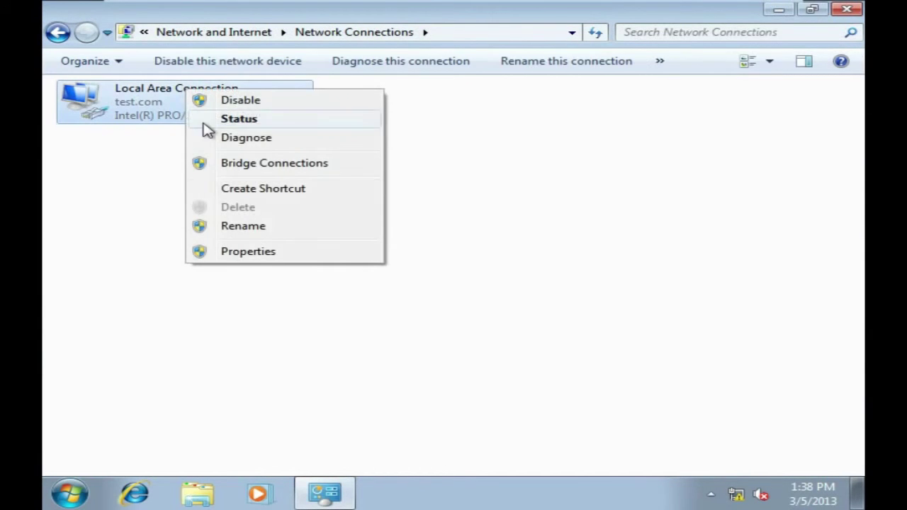
pyautogui.click(259, 258)
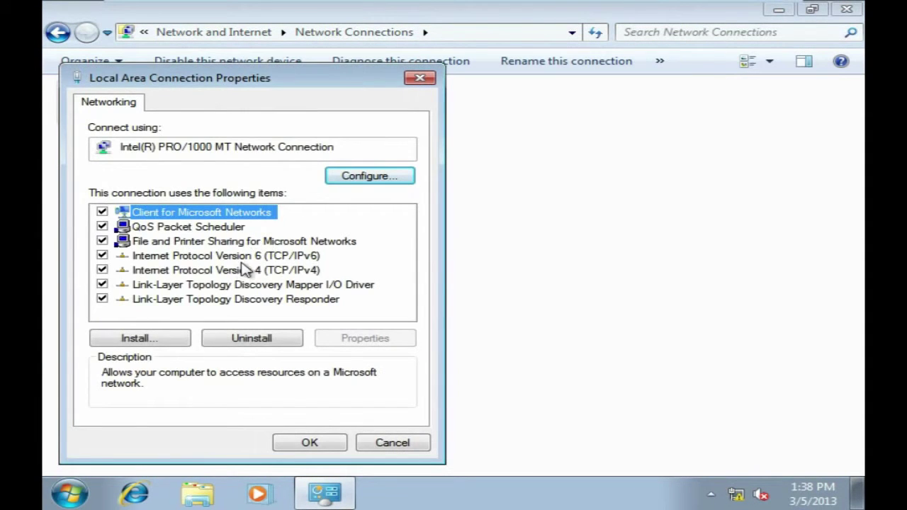
# - Set Internet Protocol Version 4 to obtain the IP address and DNS server address automatically, and save the connection properties
pyautogui.doubleClick(253, 270)
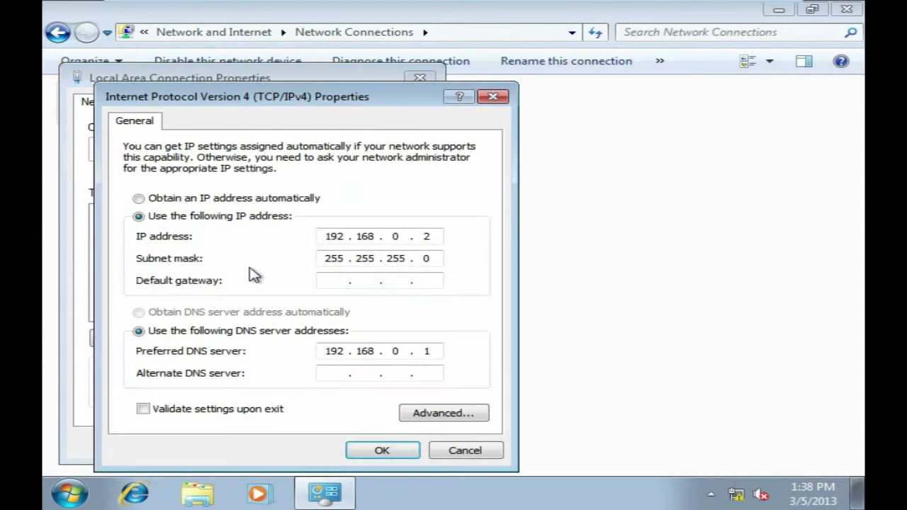
pyautogui.click(187, 198)
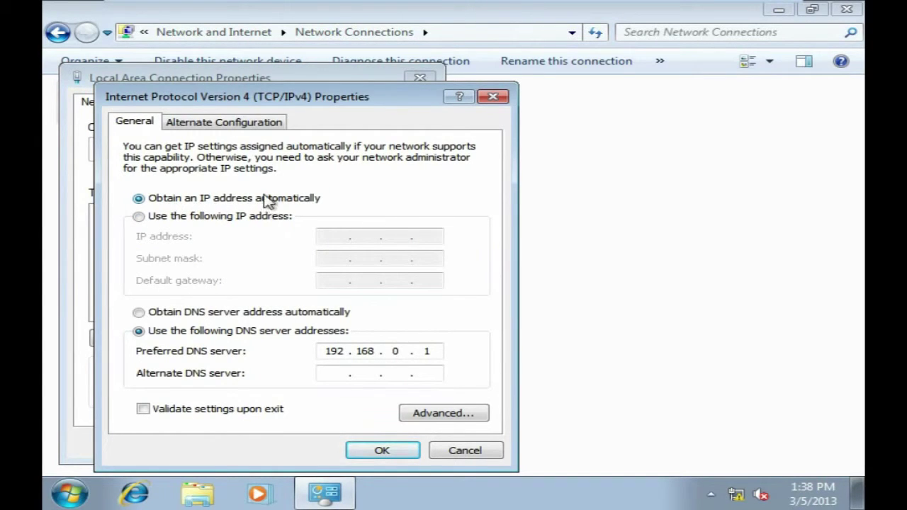
pyautogui.click(139, 313)
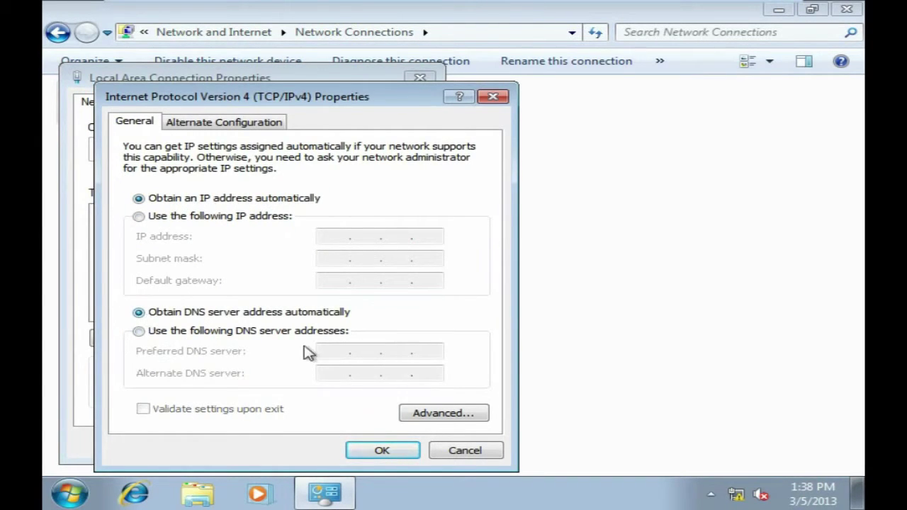
pyautogui.click(401, 457)
pyautogui.click(340, 444)
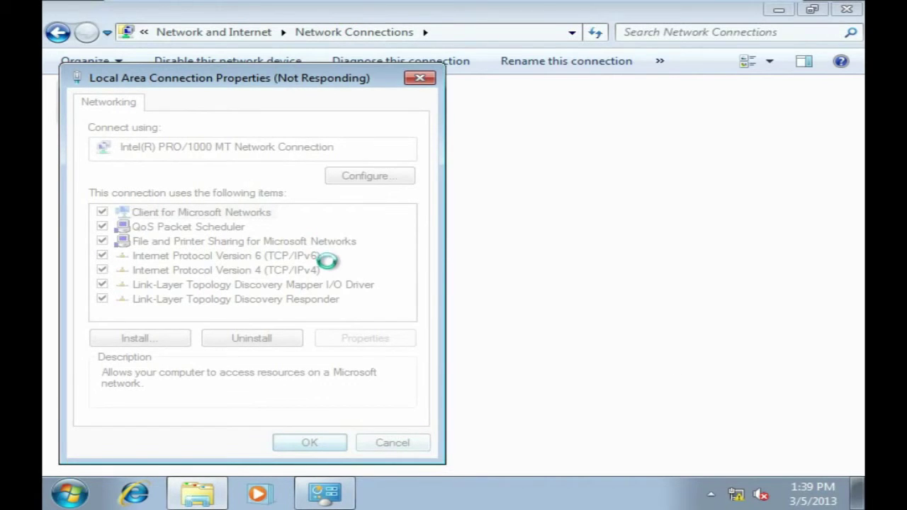
# - Examine the network connection details of Local Area Connection for its IPv4 address, lease and DHCP server
pyautogui.doubleClick(138, 99)
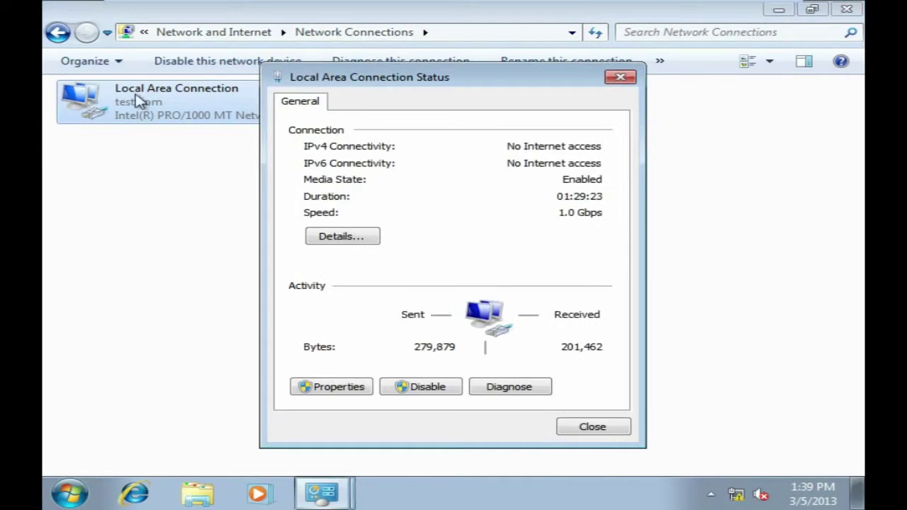
pyautogui.click(353, 238)
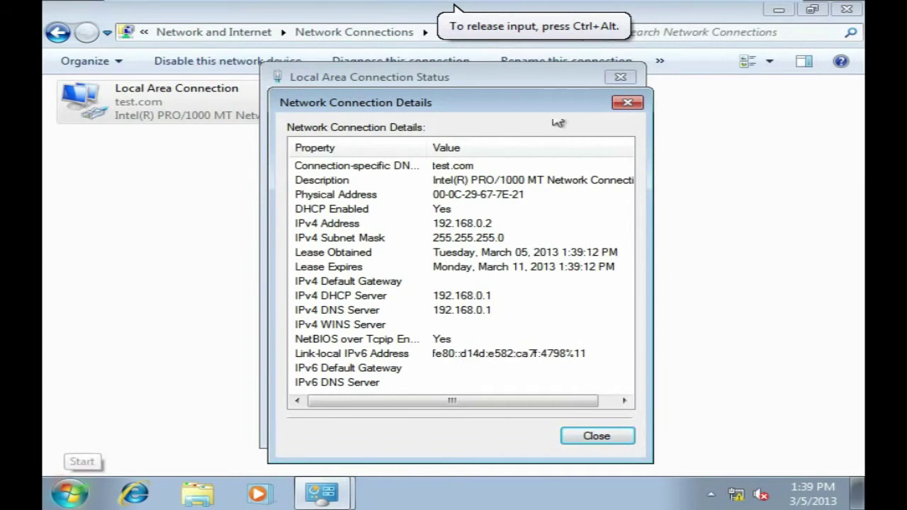
pyautogui.click(628, 102)
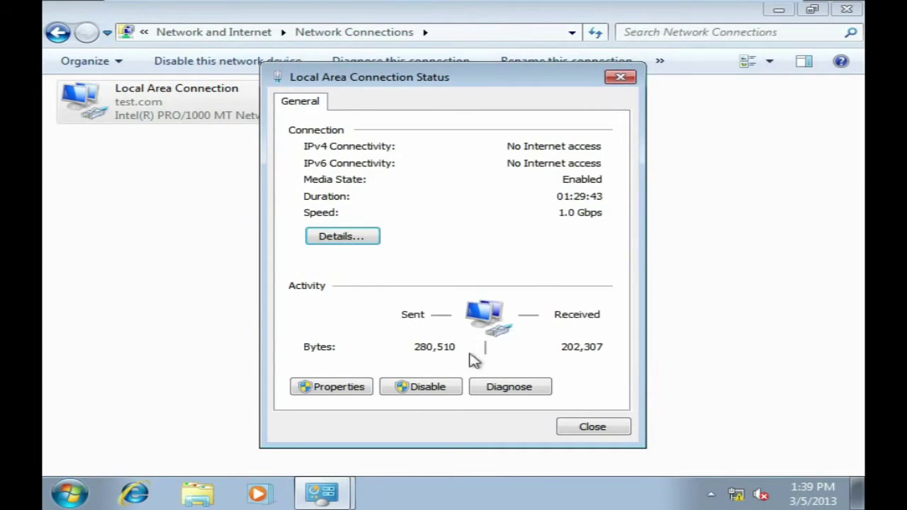
# - Check the Internet Protocol Version 4 addressing settings in the Local Area Connection properties
pyautogui.click(336, 388)
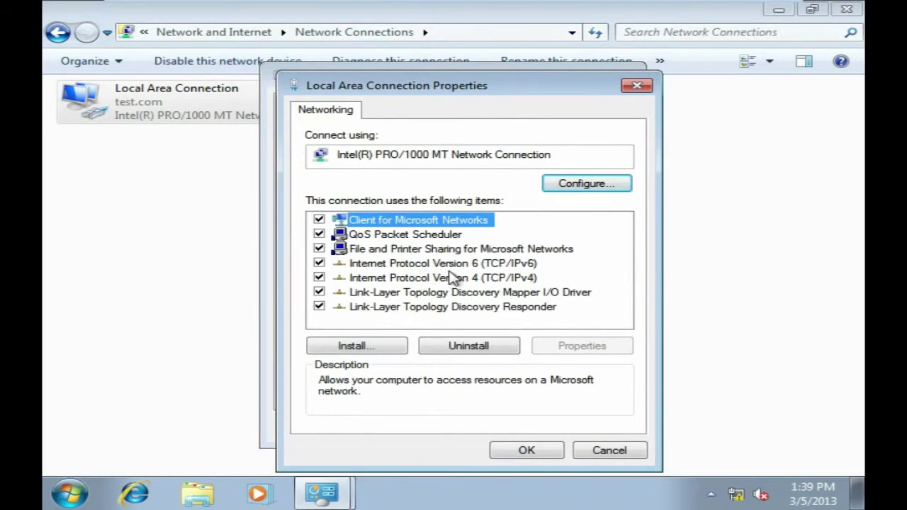
pyautogui.doubleClick(453, 278)
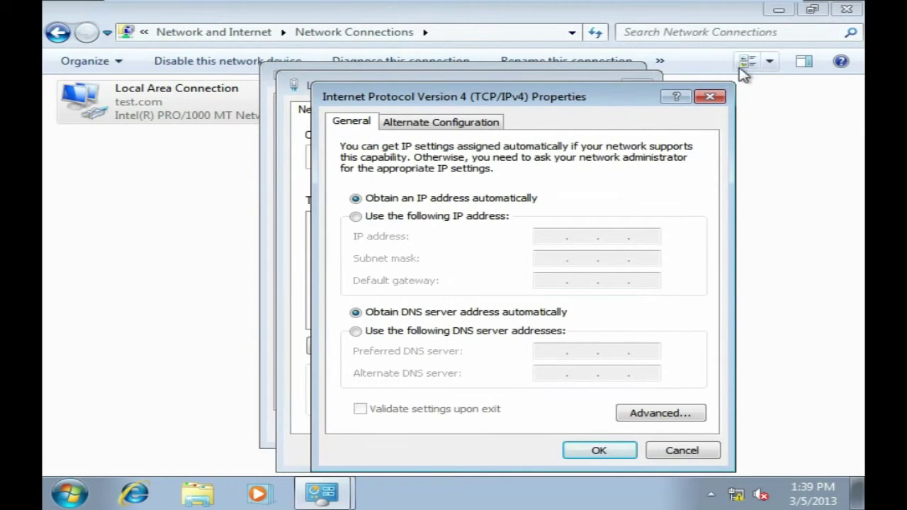
pyautogui.click(712, 100)
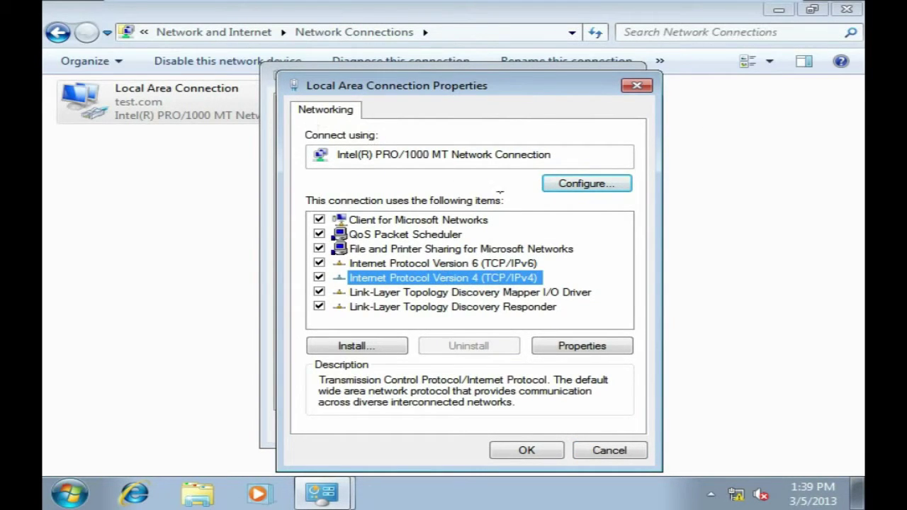
pyautogui.click(557, 453)
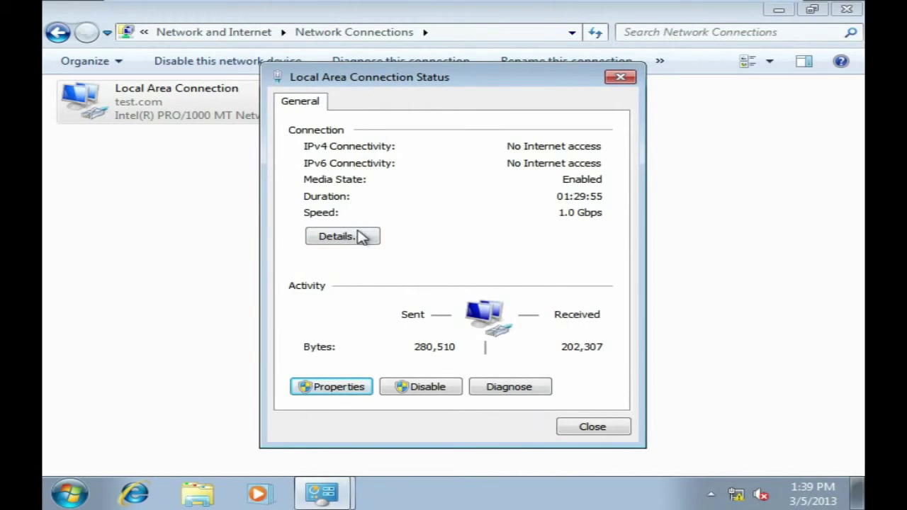
# - Review the network connection details of Local Area Connection, and close the details and status dialogs
pyautogui.click(342, 236)
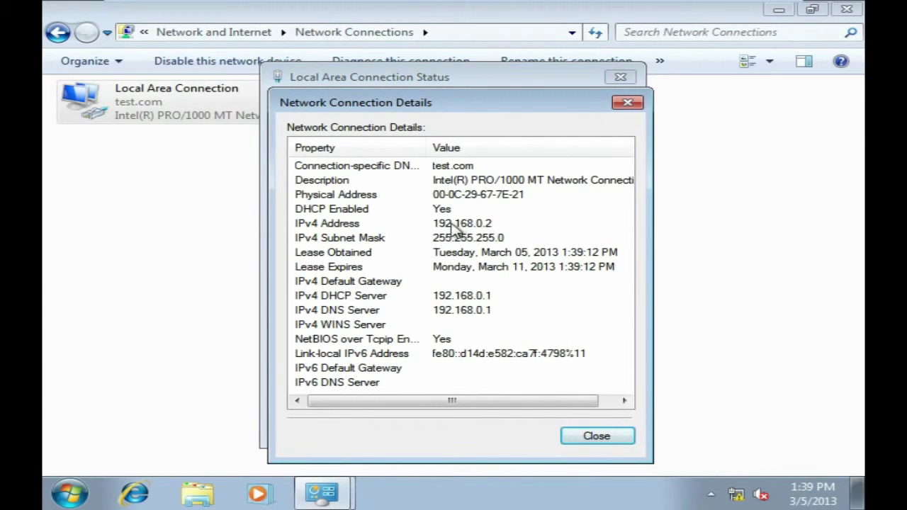
pyautogui.click(478, 9)
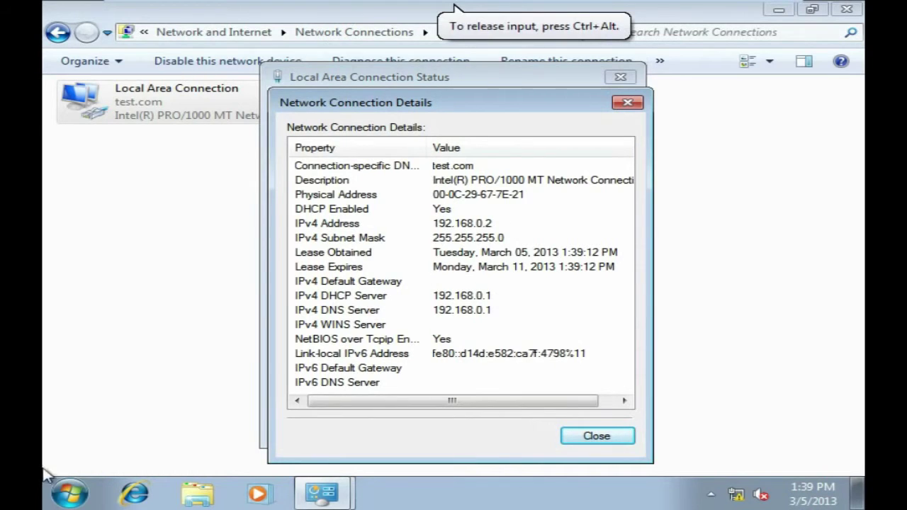
pyautogui.click(74, 497)
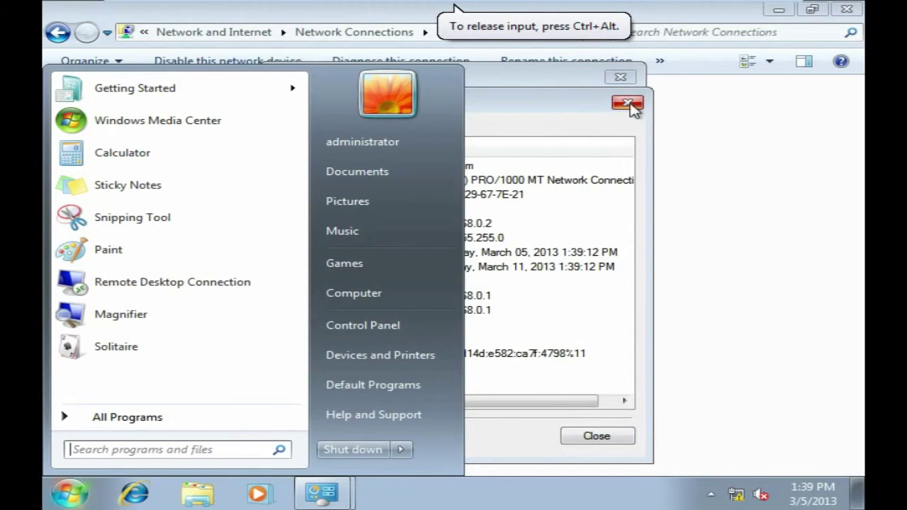
pyautogui.click(226, 451)
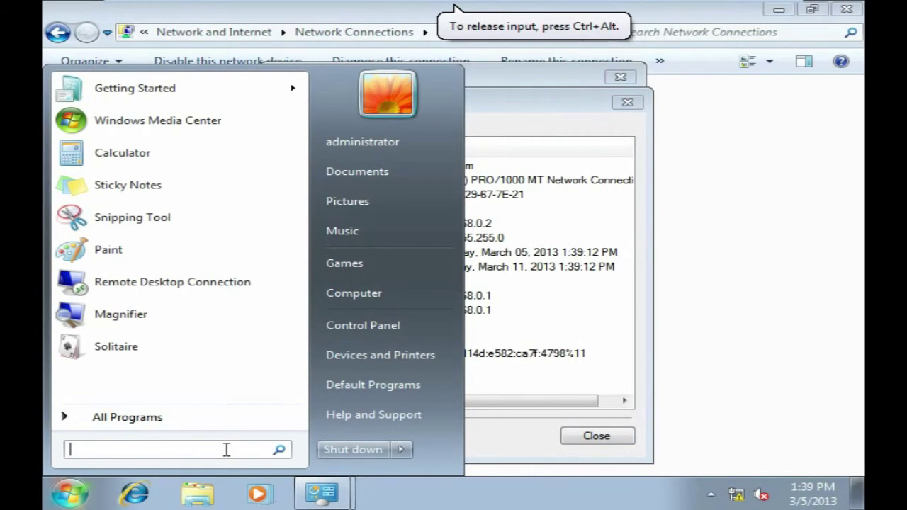
pyautogui.click(550, 119)
pyautogui.click(628, 102)
pyautogui.click(620, 77)
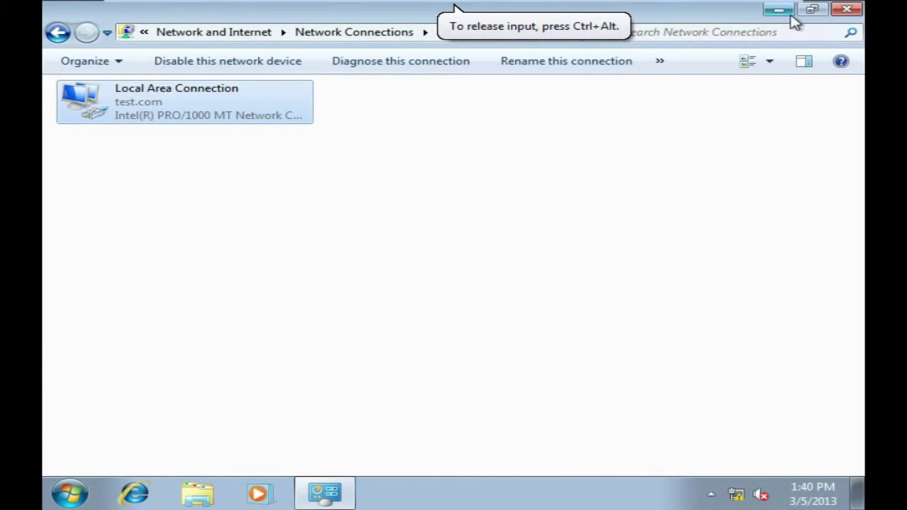
# - Switch to the Windows Server 2008 virtual machine and examine the DHCP scope's Address Pool, Address Leases and Reservations
pyautogui.moveTo(373, 8)
pyautogui.click(323, 11)
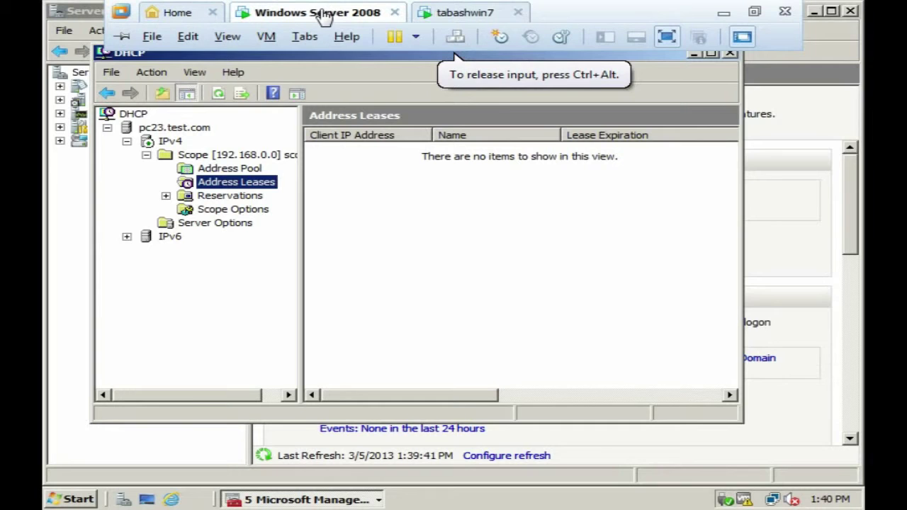
pyautogui.click(227, 170)
pyautogui.click(228, 184)
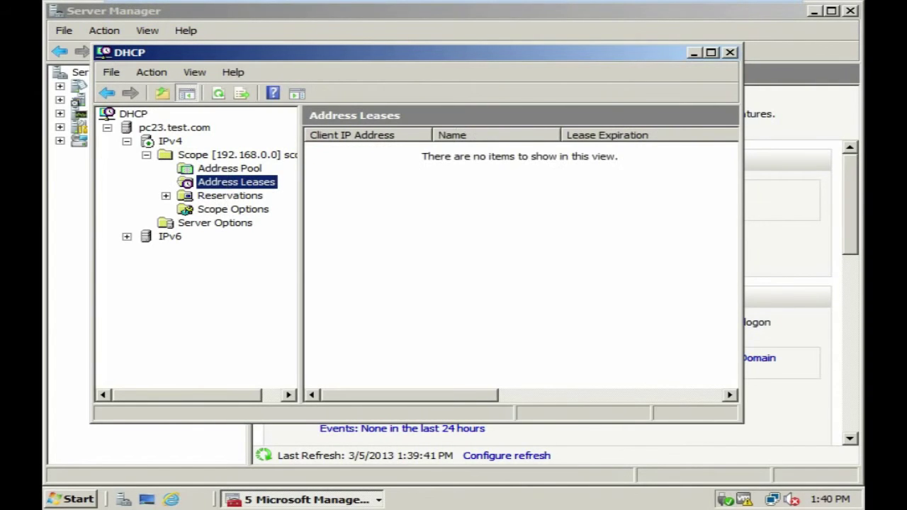
pyautogui.click(224, 197)
pyautogui.click(228, 182)
pyautogui.click(230, 169)
pyautogui.click(232, 183)
pyautogui.click(230, 169)
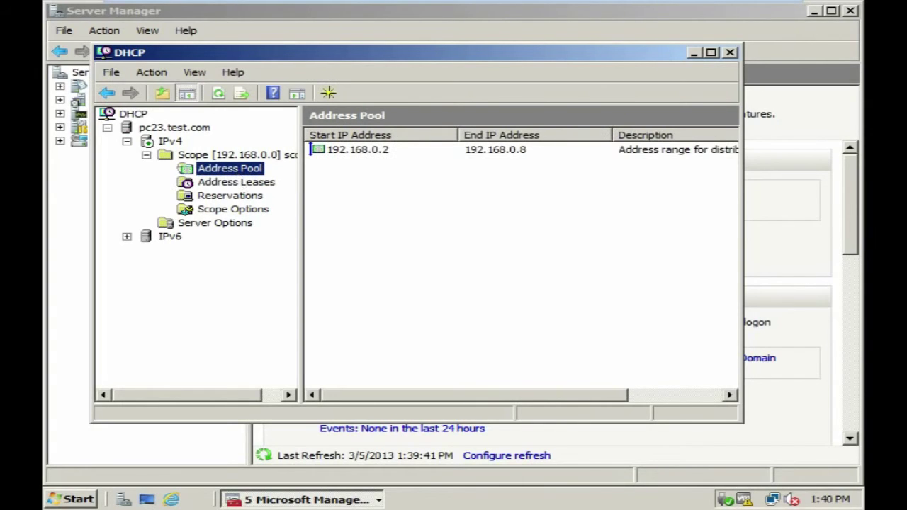
pyautogui.click(270, 183)
pyautogui.click(256, 196)
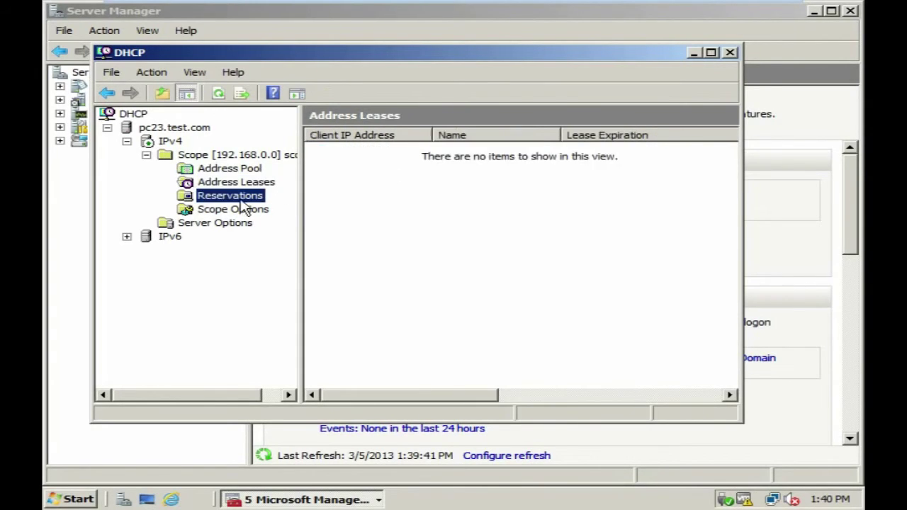
pyautogui.click(246, 210)
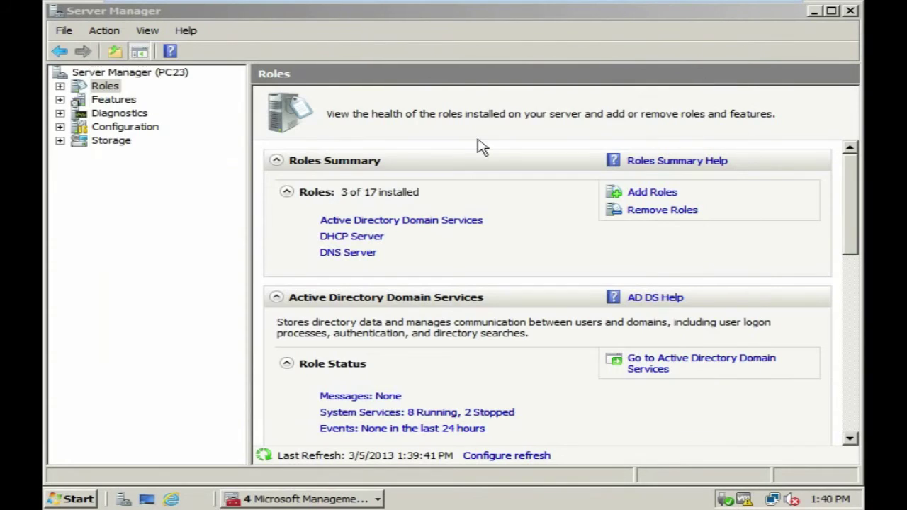
# - Close the DHCP console and Server Manager, and reopen the DHCP console from the administrative tools
pyautogui.click(730, 52)
pyautogui.click(849, 11)
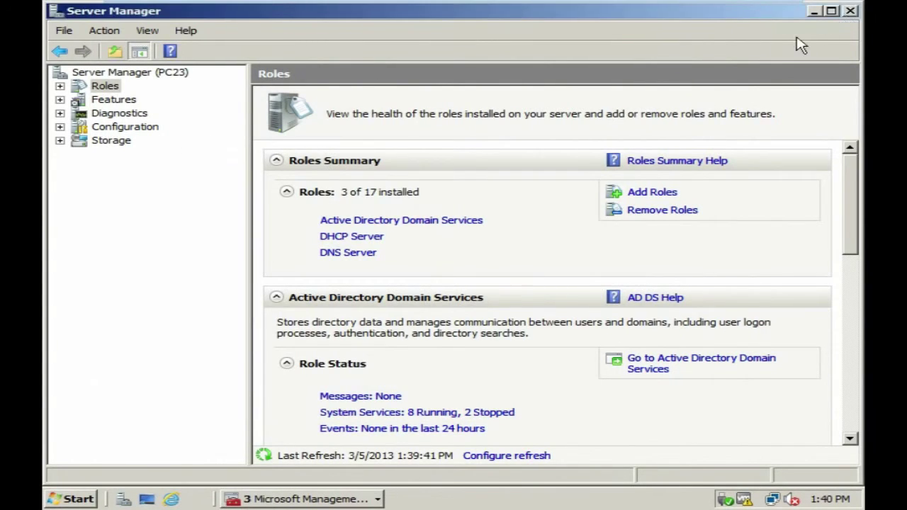
pyautogui.click(67, 499)
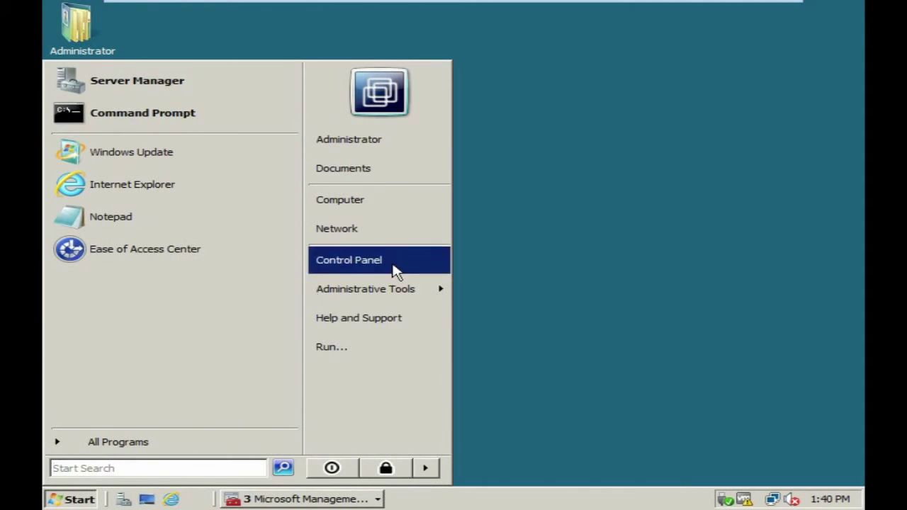
pyautogui.moveTo(413, 297)
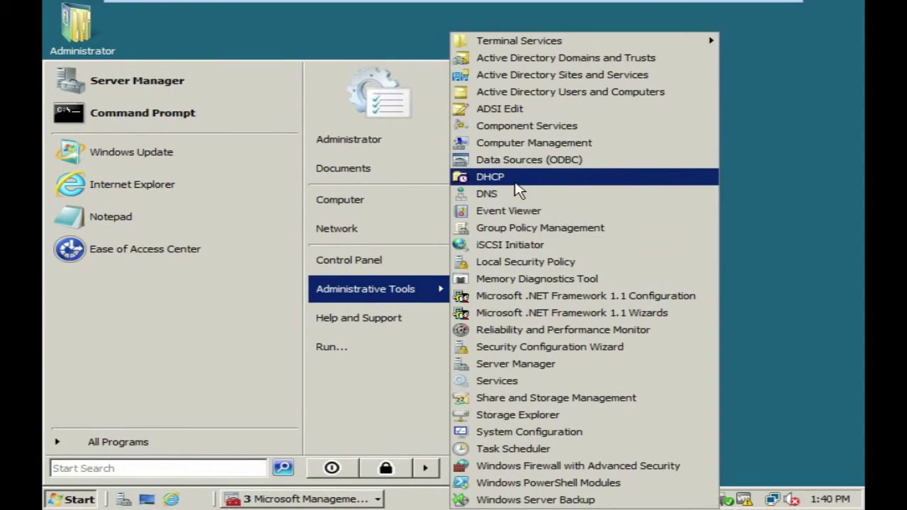
pyautogui.click(546, 177)
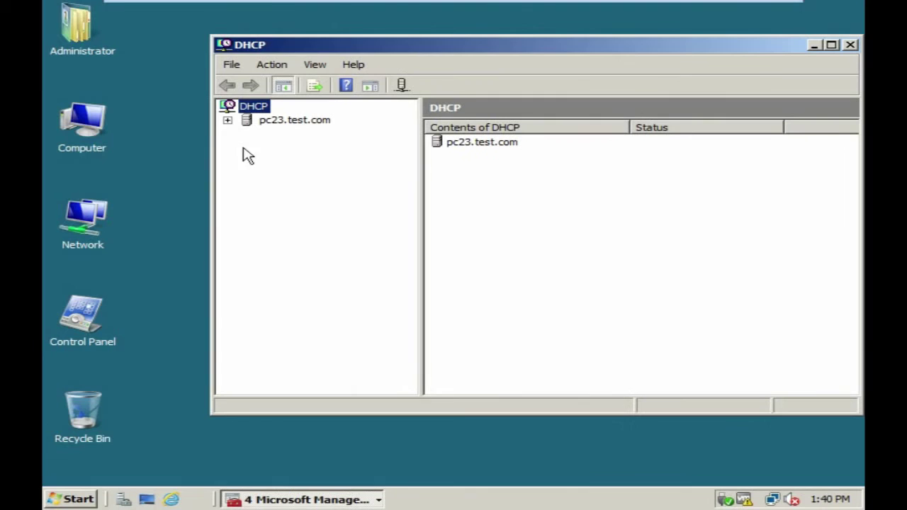
# - Expand the 192.168.0.0 scope of pc23.test.com and inspect the client's entry in Address Leases
pyautogui.click(227, 120)
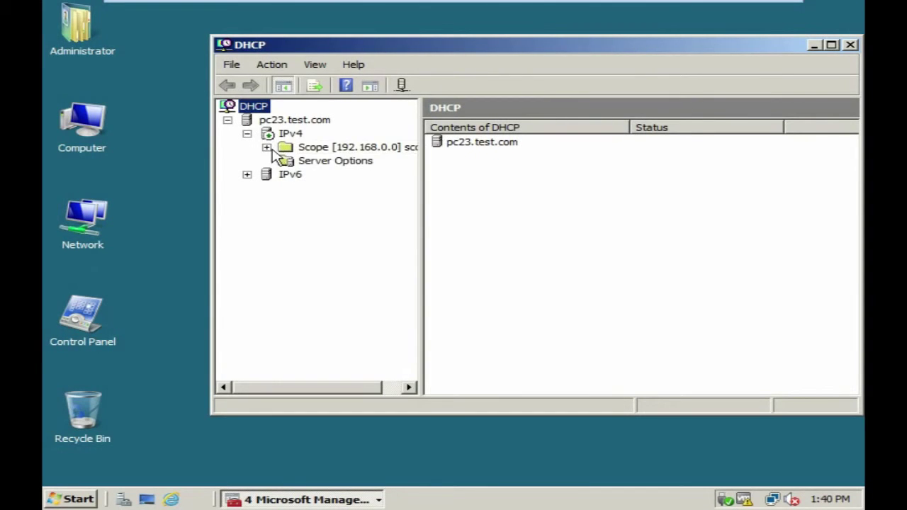
pyautogui.click(267, 147)
pyautogui.click(312, 175)
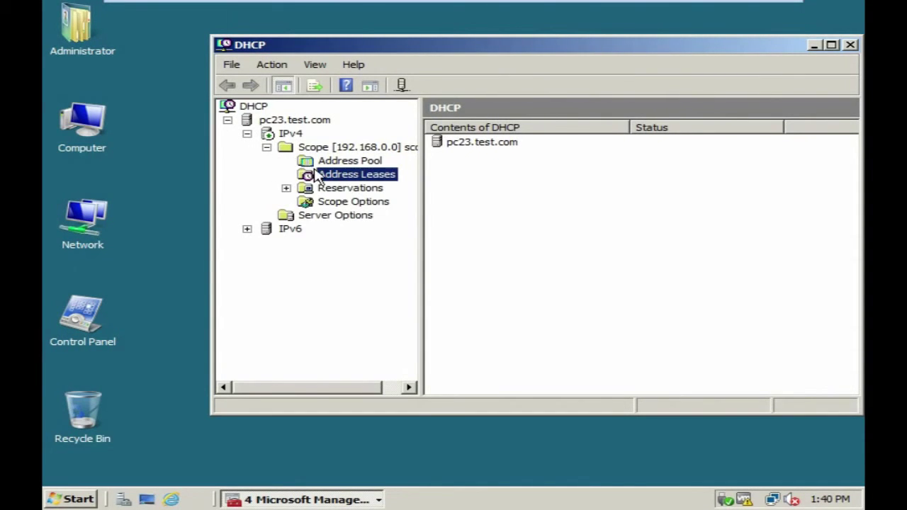
pyautogui.click(486, 147)
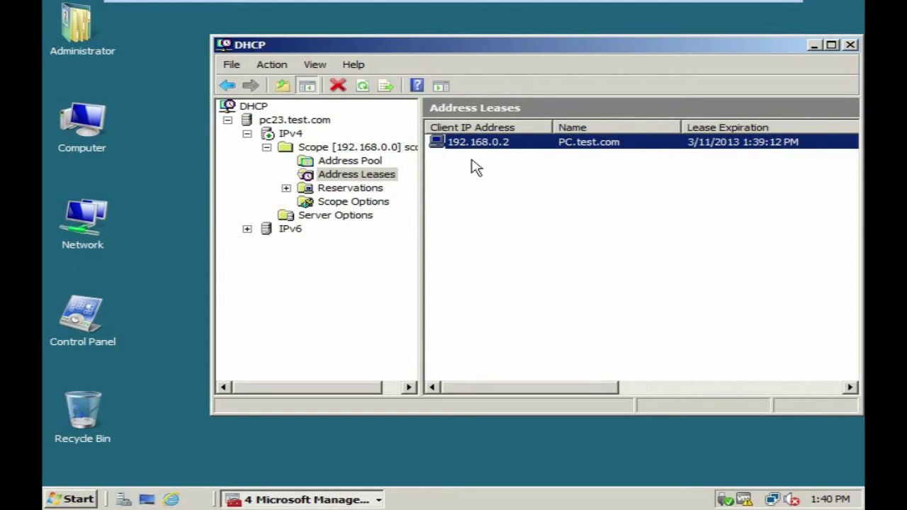
# - Switch to the Windows 7 client virtual machine, close Network Connections and check the full computer name in System Properties
pyautogui.moveTo(520, 4)
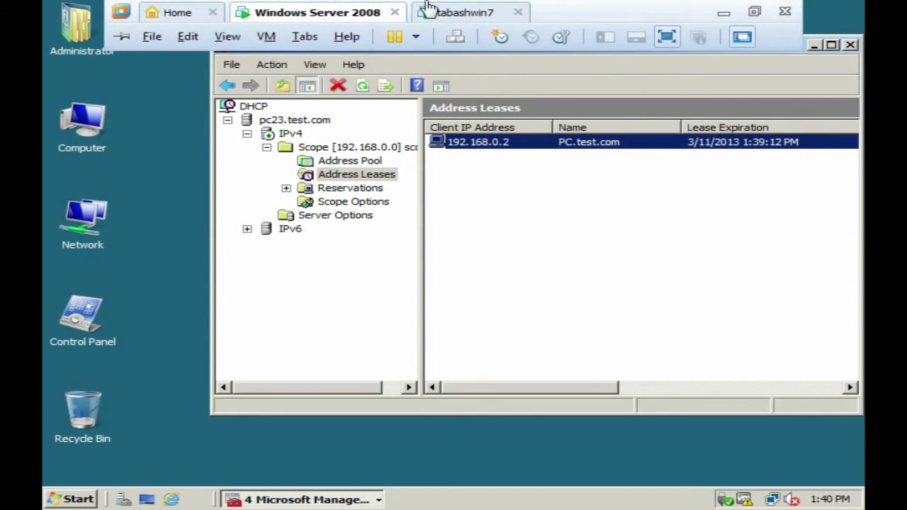
pyautogui.click(456, 14)
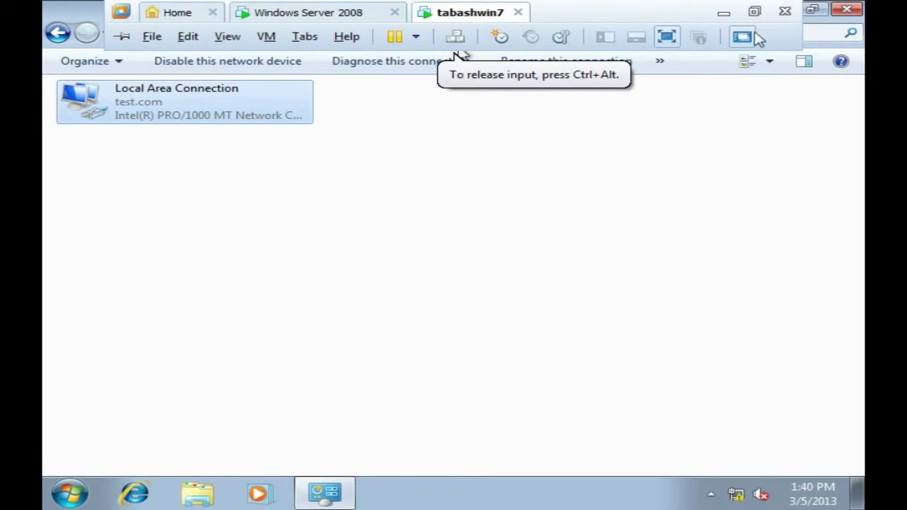
pyautogui.click(856, 15)
pyautogui.rightClick(85, 122)
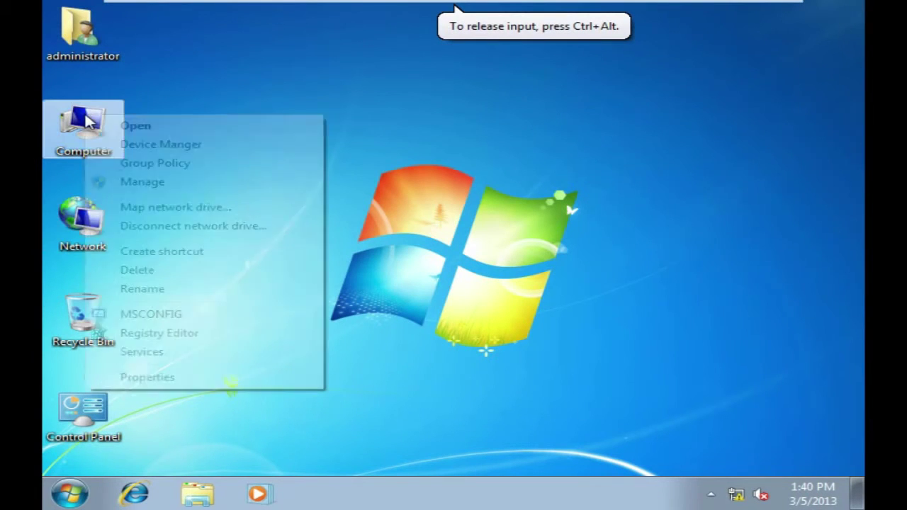
pyautogui.click(135, 377)
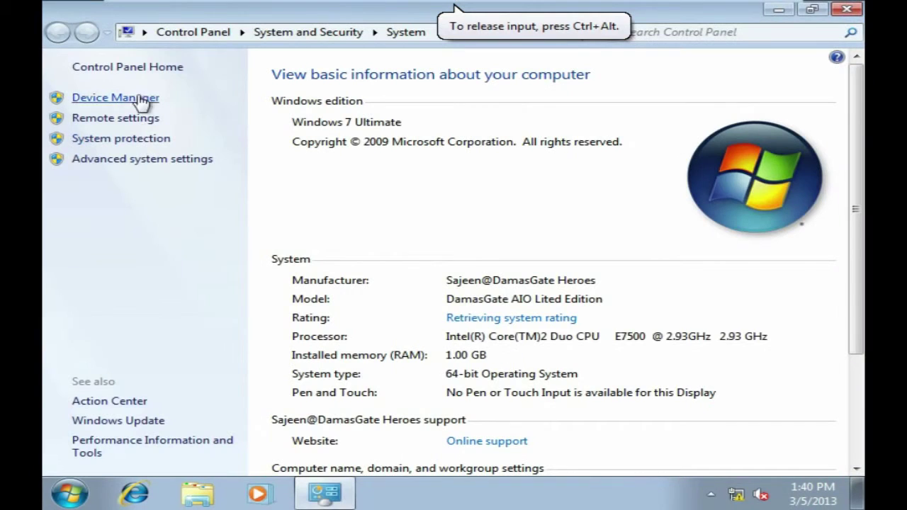
pyautogui.click(116, 119)
pyautogui.click(233, 114)
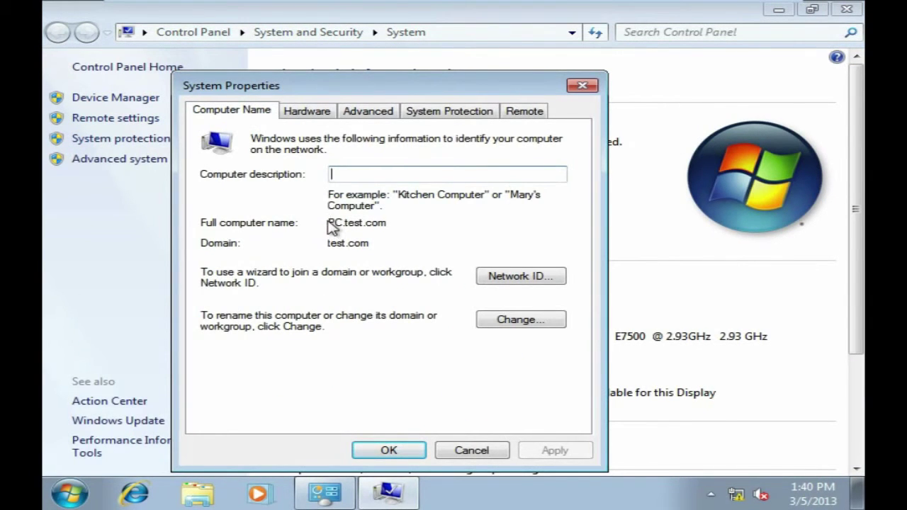
pyautogui.moveTo(330, 220); pyautogui.dragTo(391, 223)
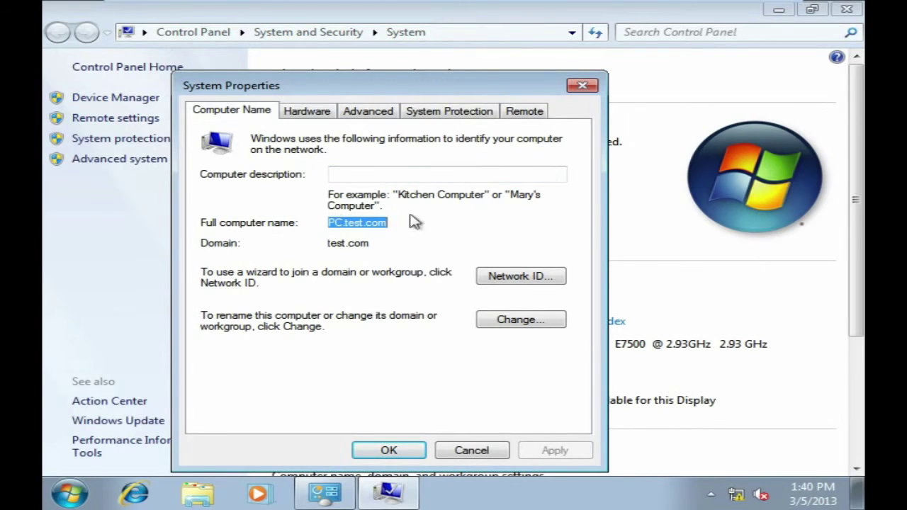
# - Return to the Windows Server 2008 virtual machine and compare the client's computer name with the name in the address lease
pyautogui.moveTo(750, 3)
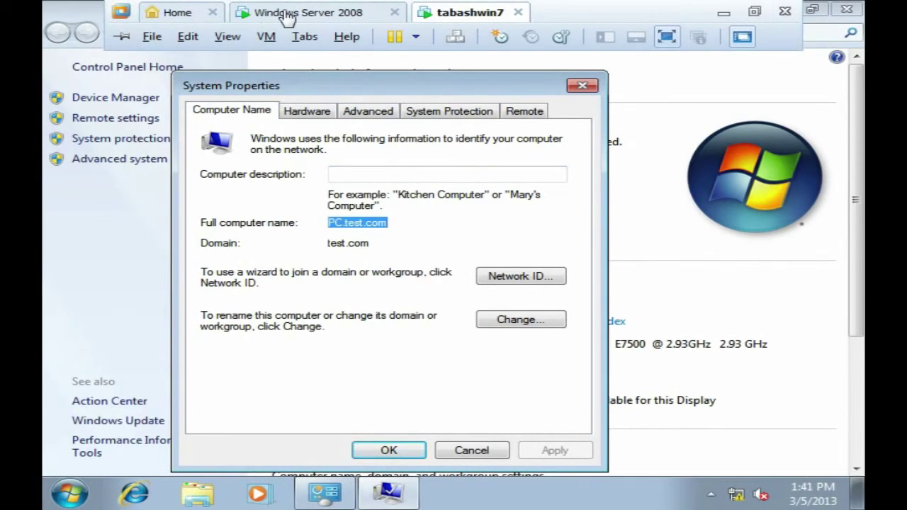
pyautogui.click(287, 17)
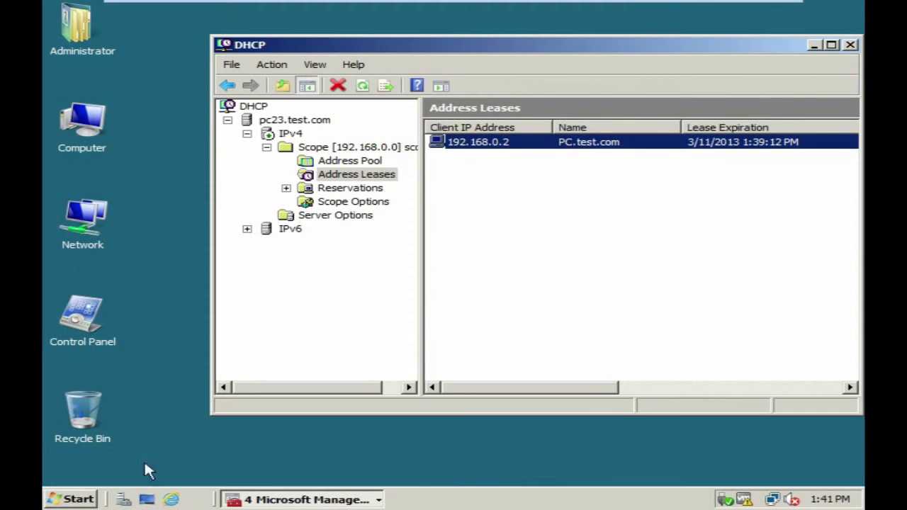
pyautogui.moveTo(479, 48); pyautogui.dragTo(363, 83)
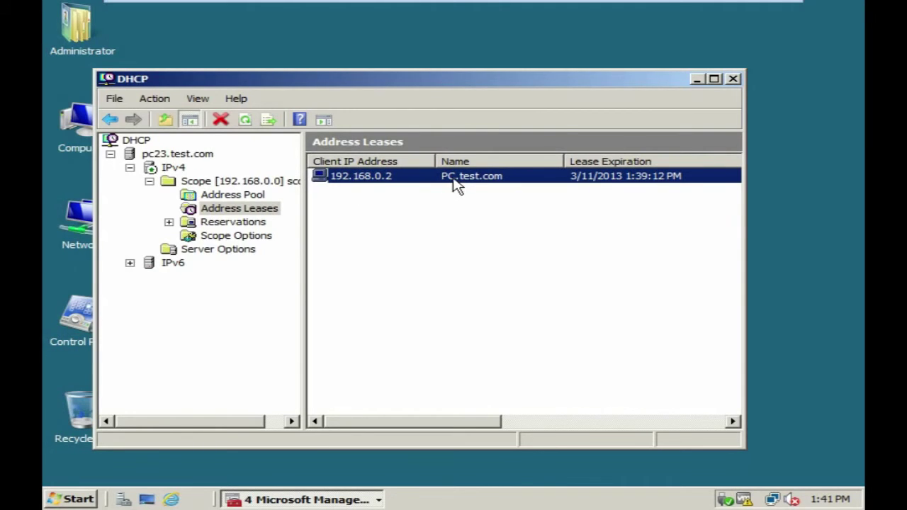
# - Switch back to the Windows 7 client virtual machine, close System Properties and open a cmd command prompt
pyautogui.moveTo(492, 7)
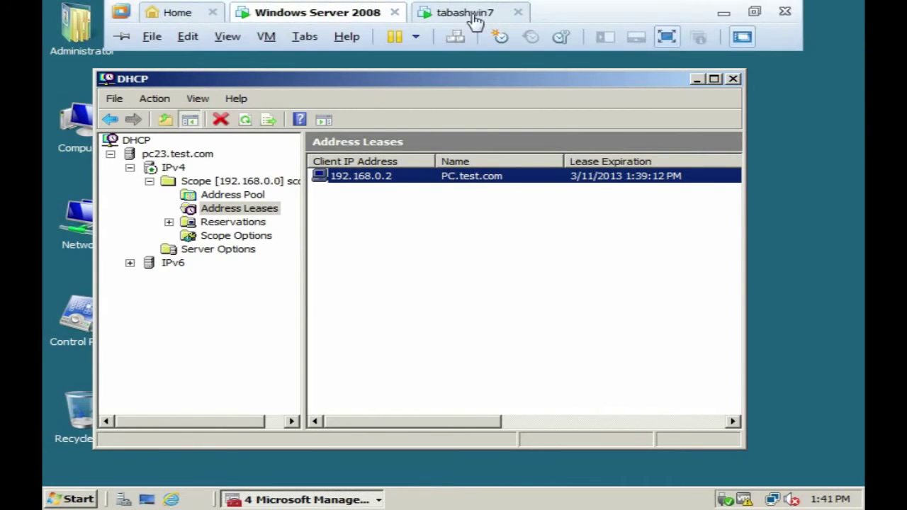
pyautogui.click(468, 18)
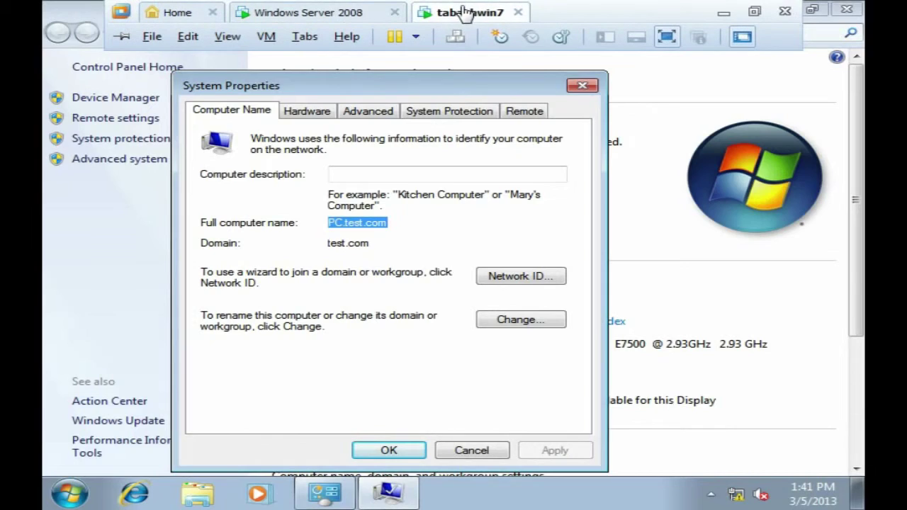
pyautogui.click(583, 87)
pyautogui.click(70, 496)
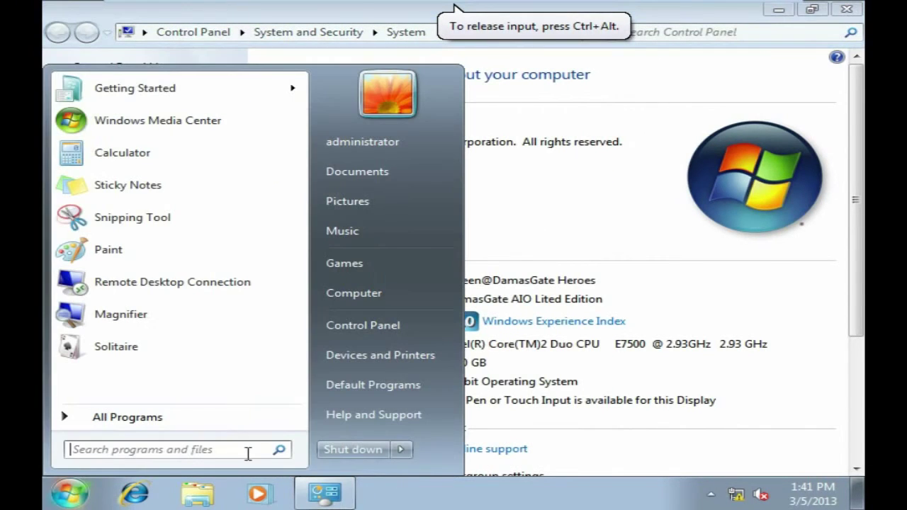
pyautogui.click(403, 451)
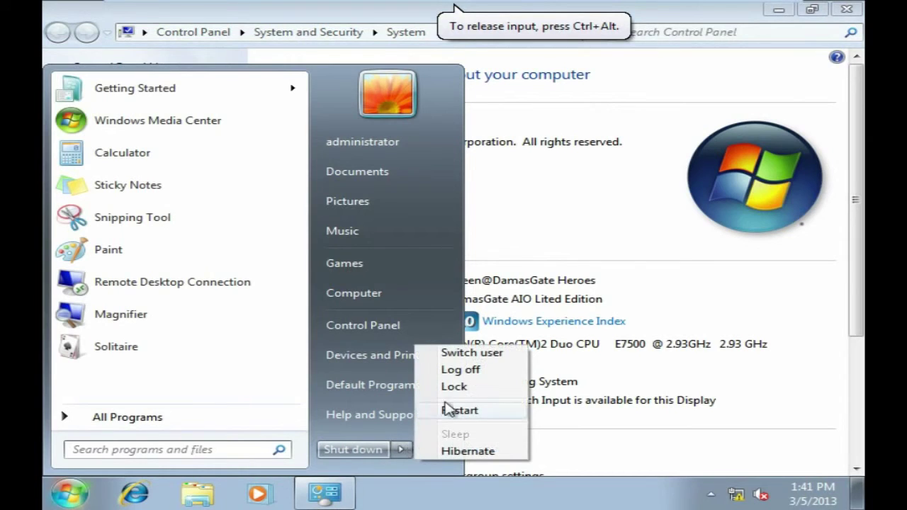
pyautogui.click(127, 417)
pyautogui.click(229, 448)
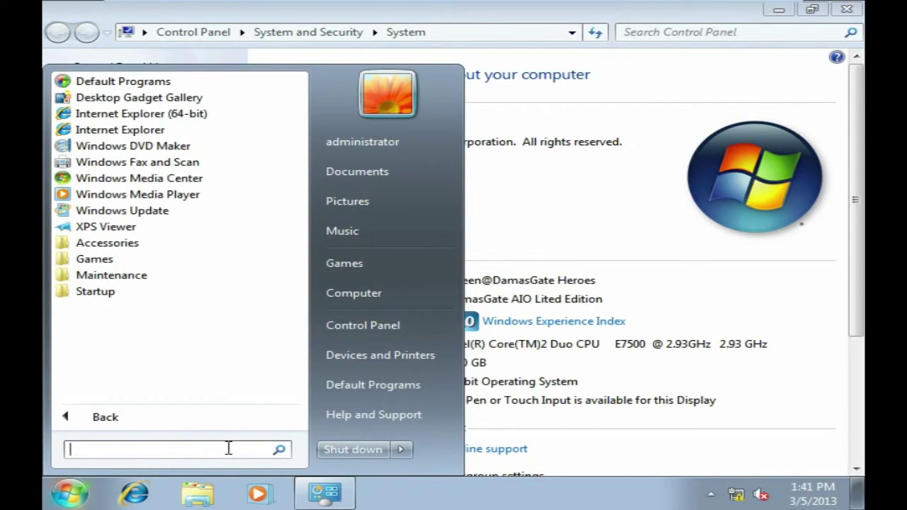
pyautogui.write('cmd')
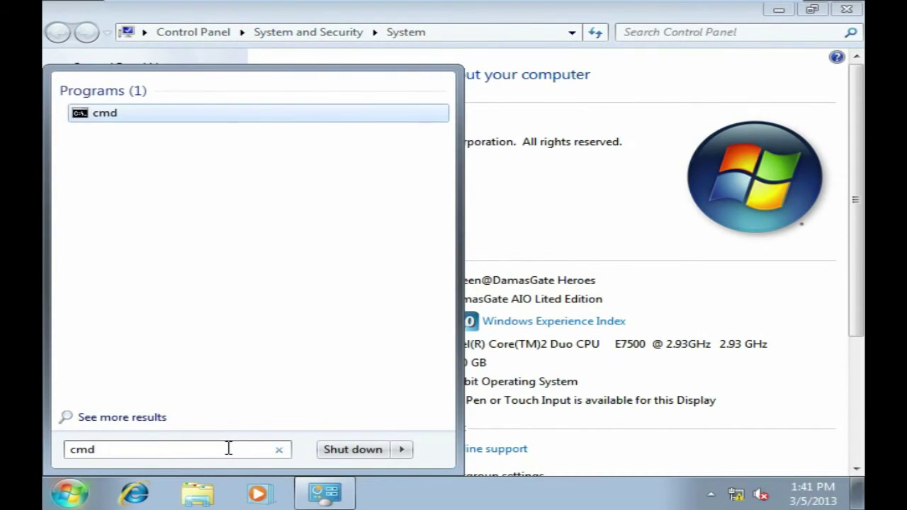
pyautogui.click(129, 113)
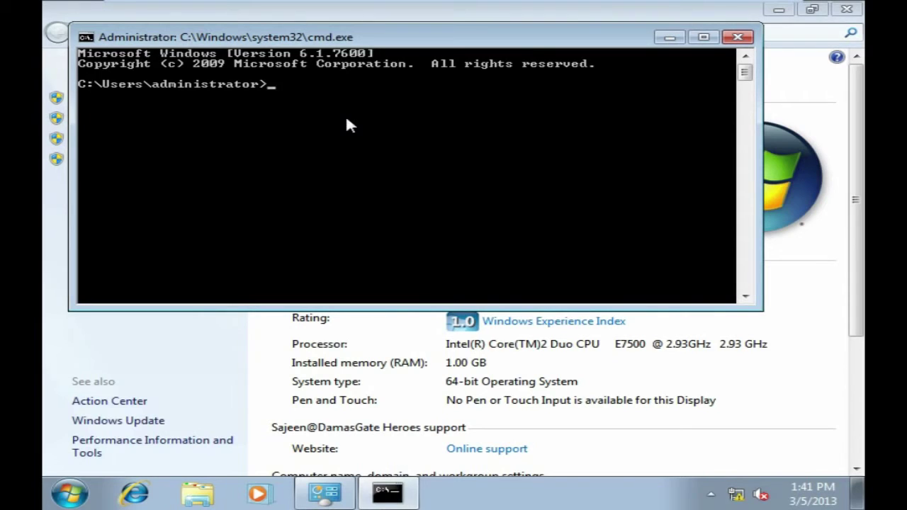
# - Release the client's leased address with ipconfig/release and check the adapter configuration with ipconfig
pyautogui.write('ipconfig/release')
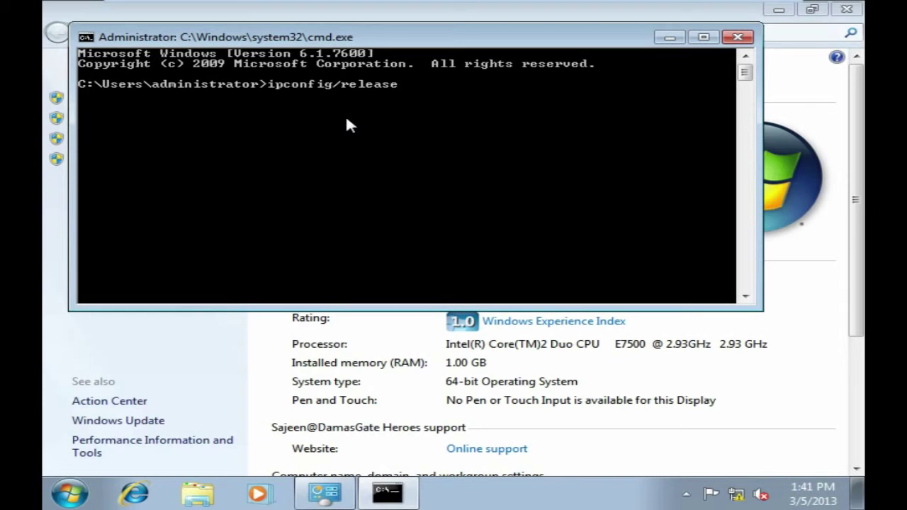
pyautogui.press('Return')
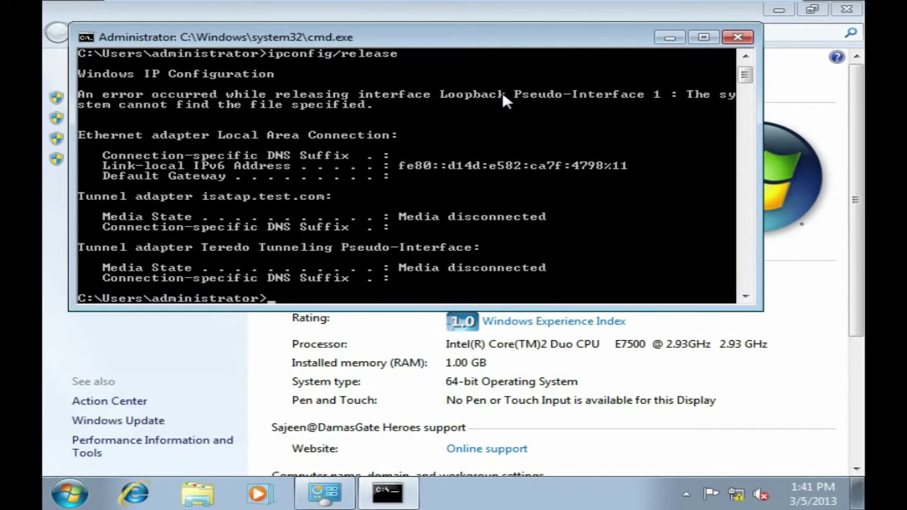
pyautogui.write('ipconfig')
pyautogui.press('Return')
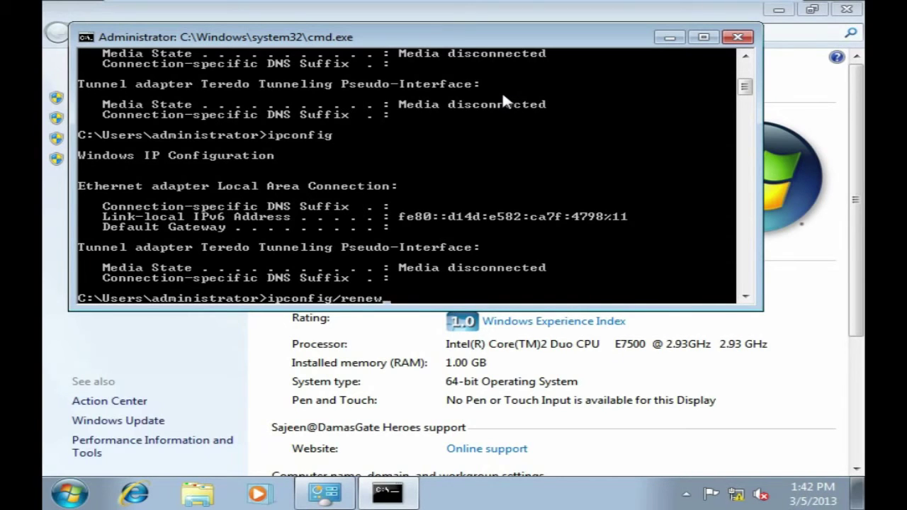
# - Request a new address lease with ipconfig/renew, run the command a second time, and minimize the System window
pyautogui.press('Return')
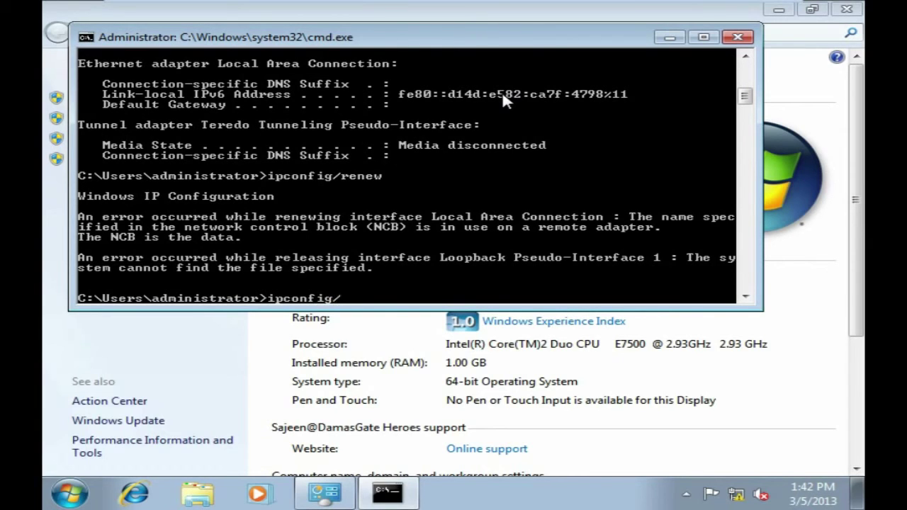
pyautogui.write('ipconfig/renew')
pyautogui.press('Return')
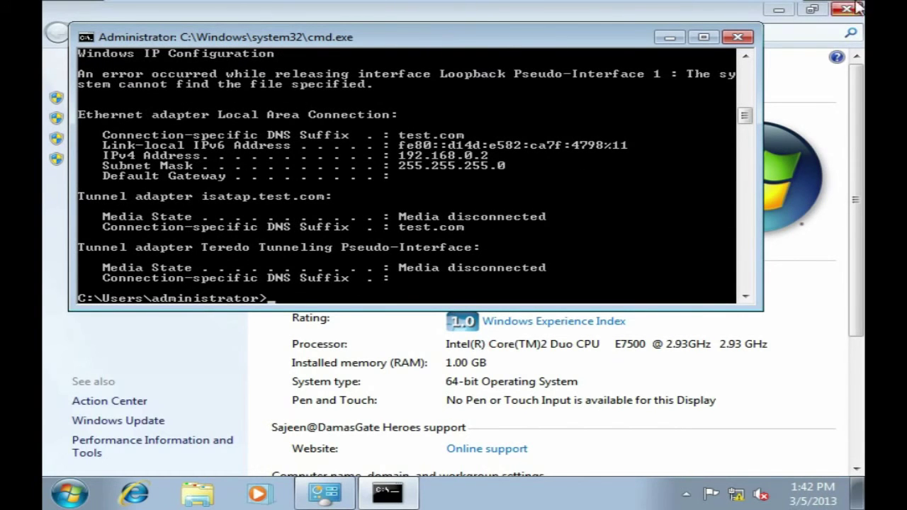
pyautogui.click(778, 10)
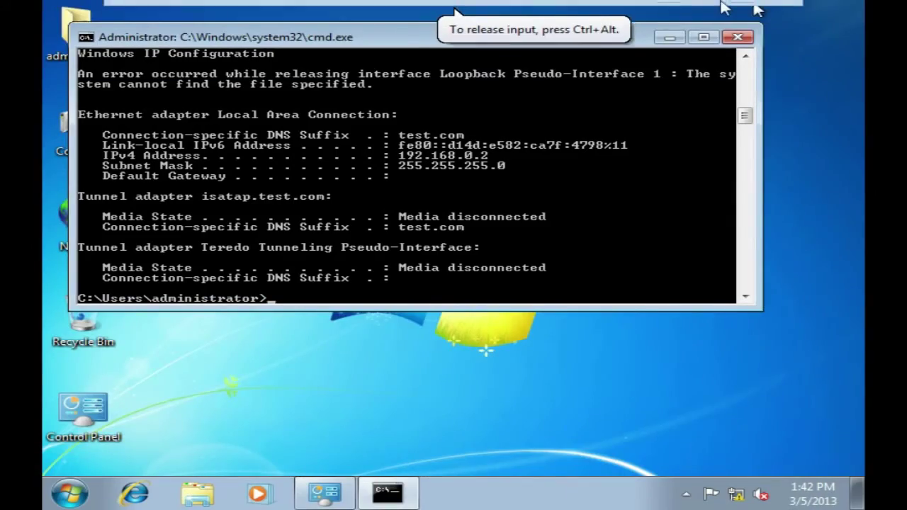